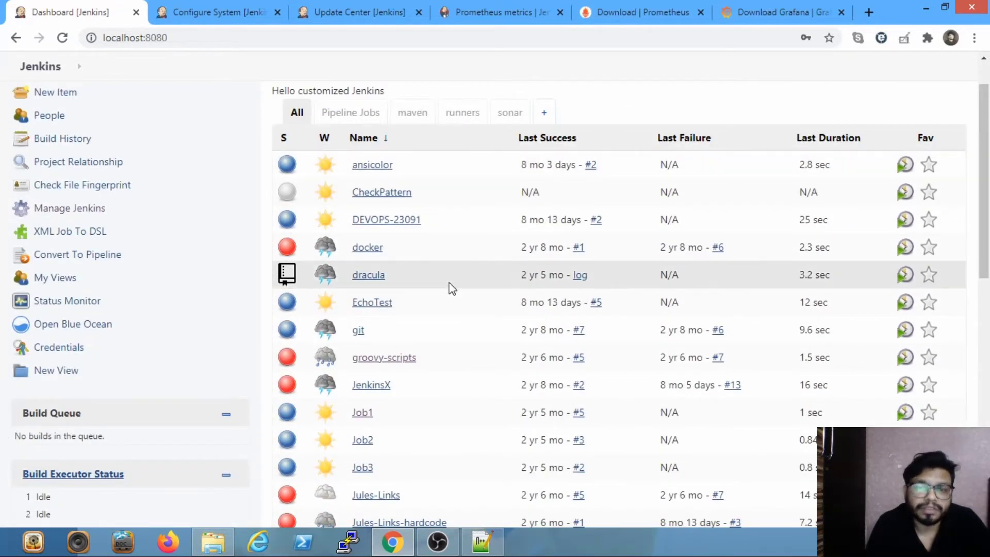
Step: Review the downloaded Grafana and Prometheus files in the jenkins-monitoring folder and the Windows packages on their download pages
{"action": "left_click", "coordinate": [392, 542]}
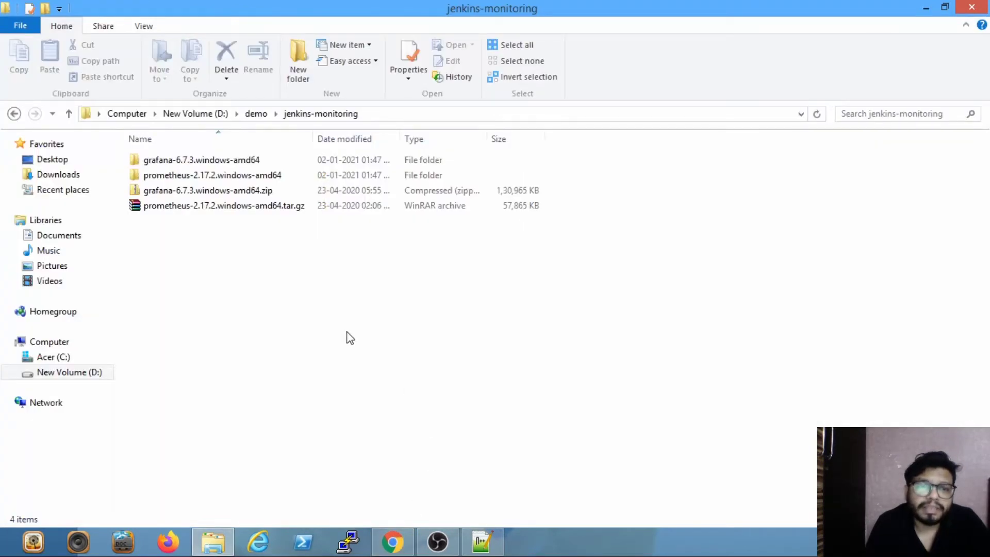
{"action": "left_click", "coordinate": [173, 205]}
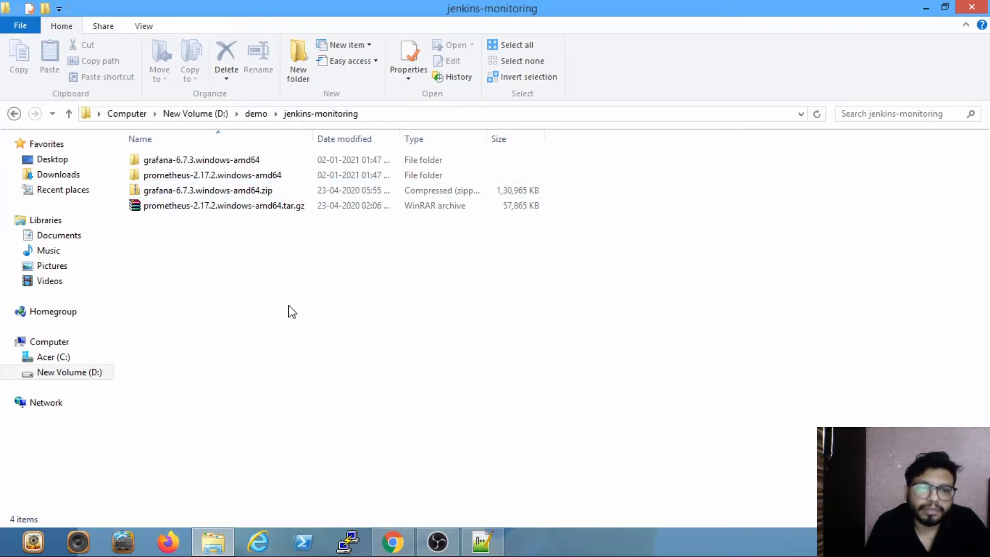
{"action": "left_click", "coordinate": [393, 541]}
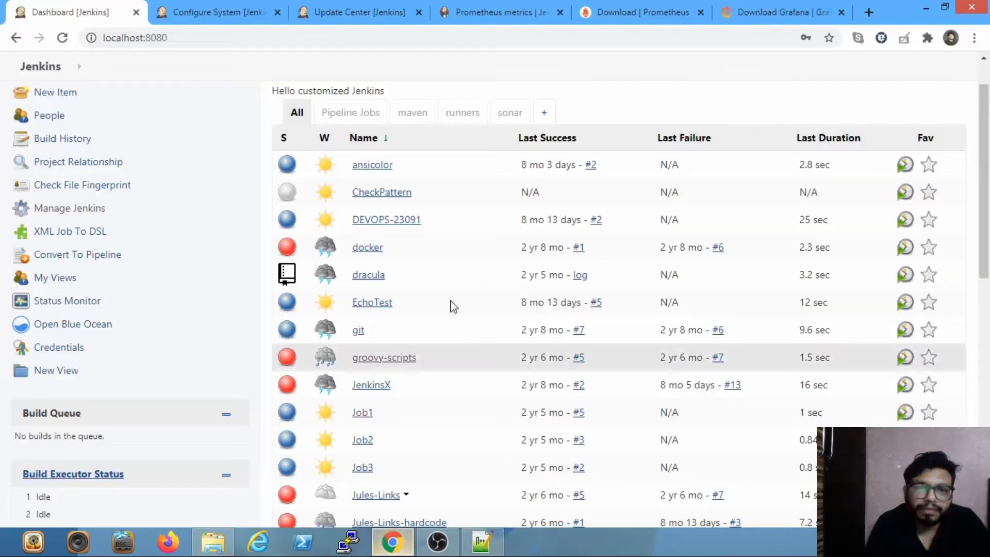
{"action": "left_click", "coordinate": [618, 8]}
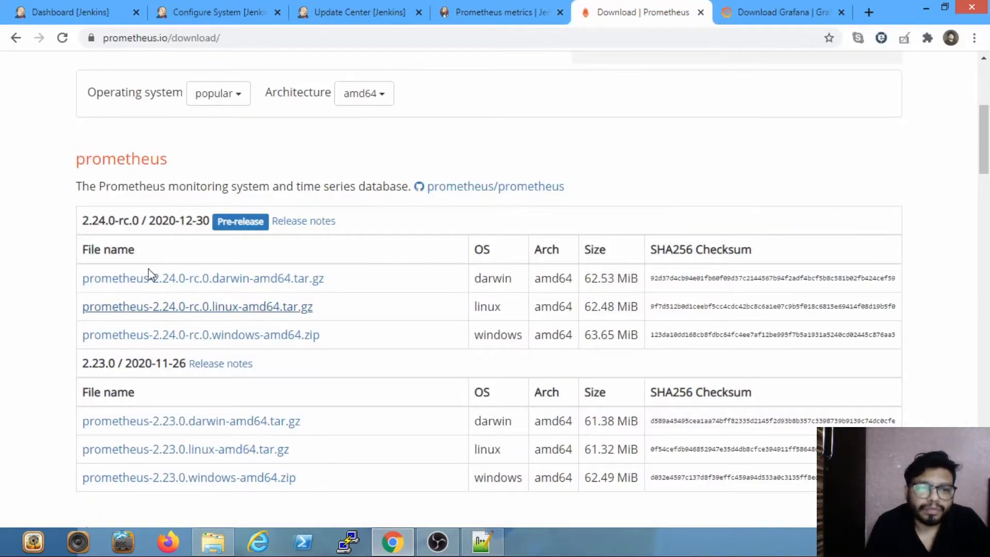
{"action": "scroll", "coordinate": [164, 251], "scroll_direction": "down", "scroll_amount": 2}
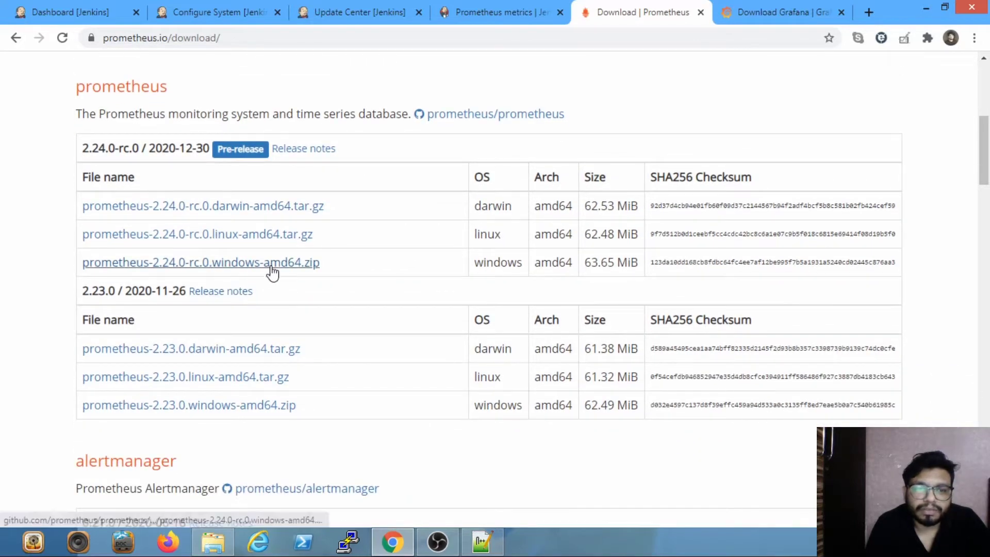
{"action": "left_click", "coordinate": [783, 7]}
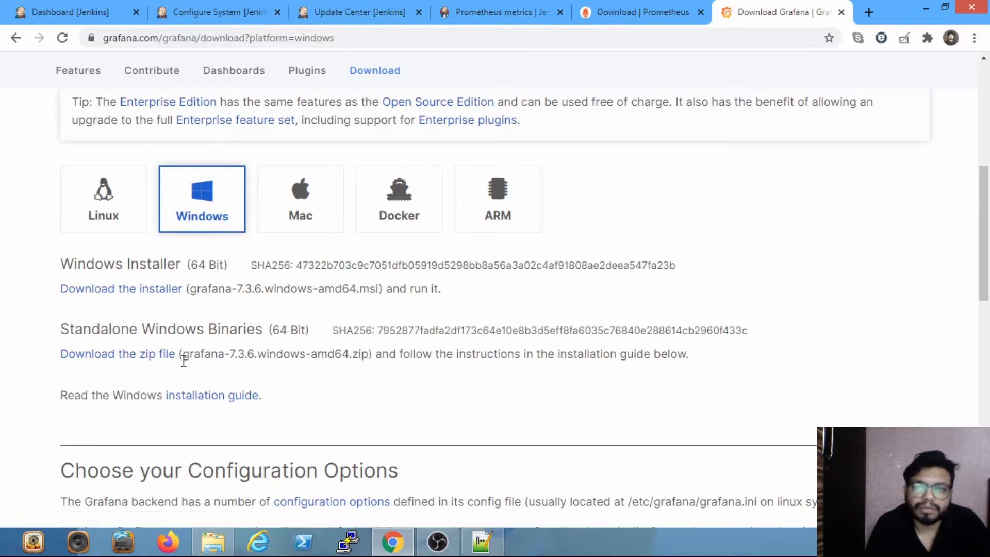
{"action": "left_click", "coordinate": [214, 540]}
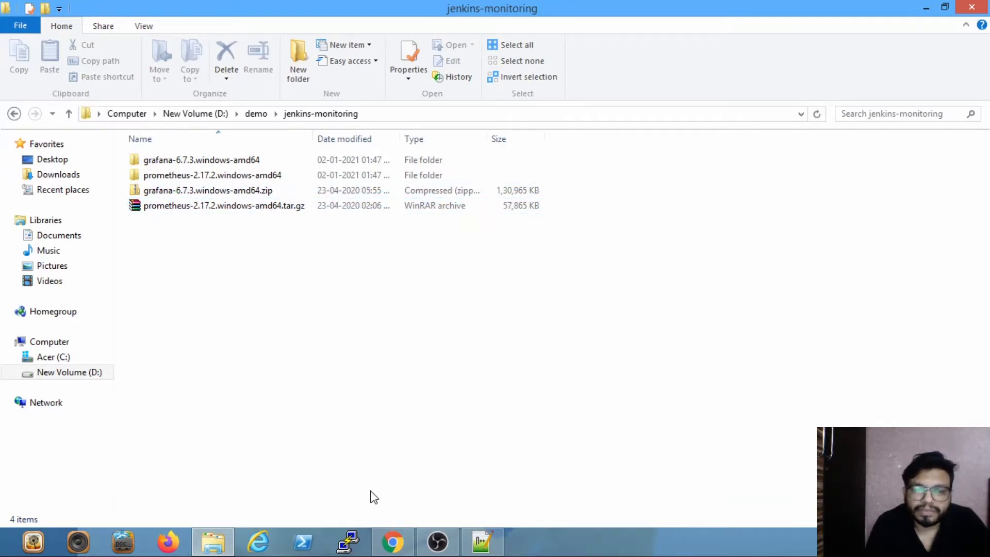
{"action": "left_click", "coordinate": [392, 541]}
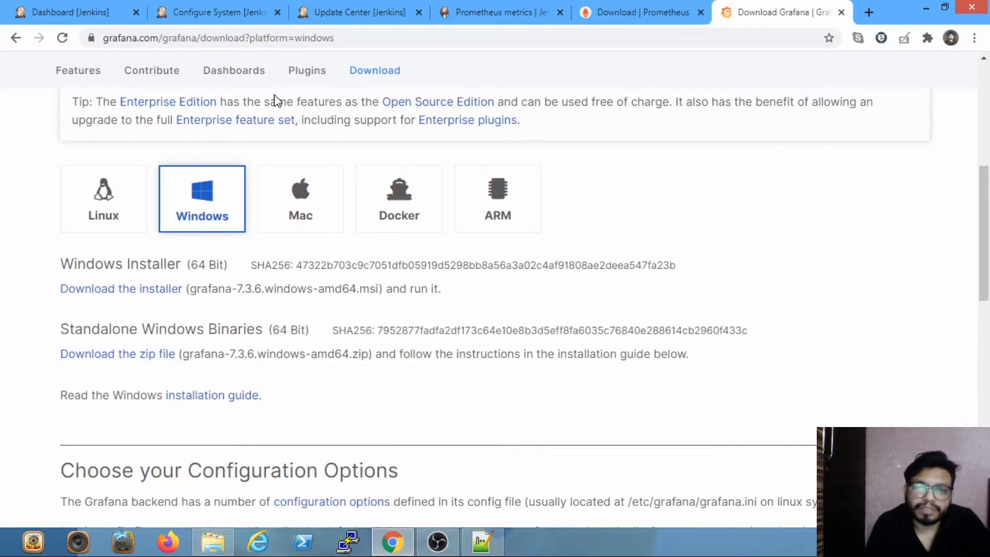
Step: Check the Prometheus metrics plugin's documentation page, its entry among the installed Jenkins plugins, and the Prometheus section of the system configuration
{"action": "left_click", "coordinate": [503, 7]}
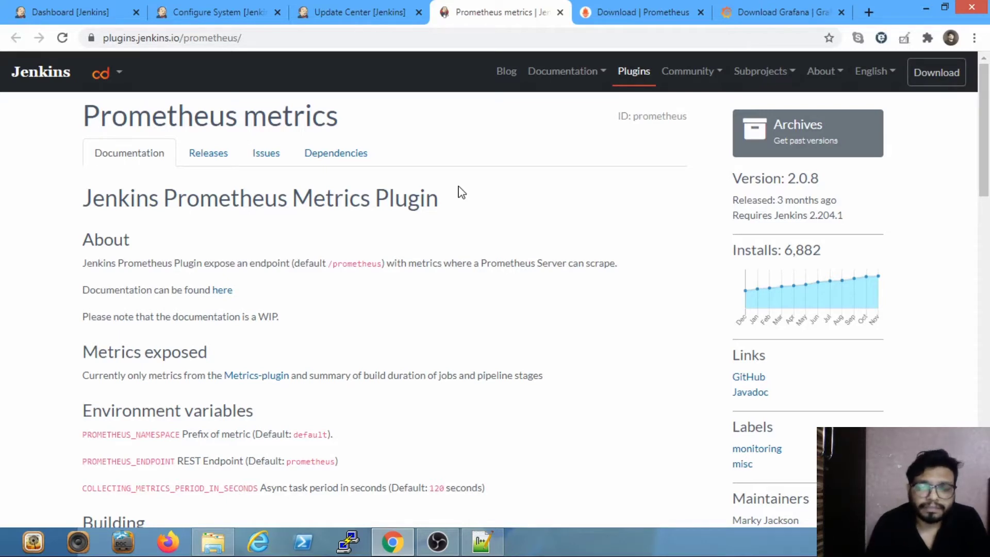
{"action": "left_click", "coordinate": [329, 8]}
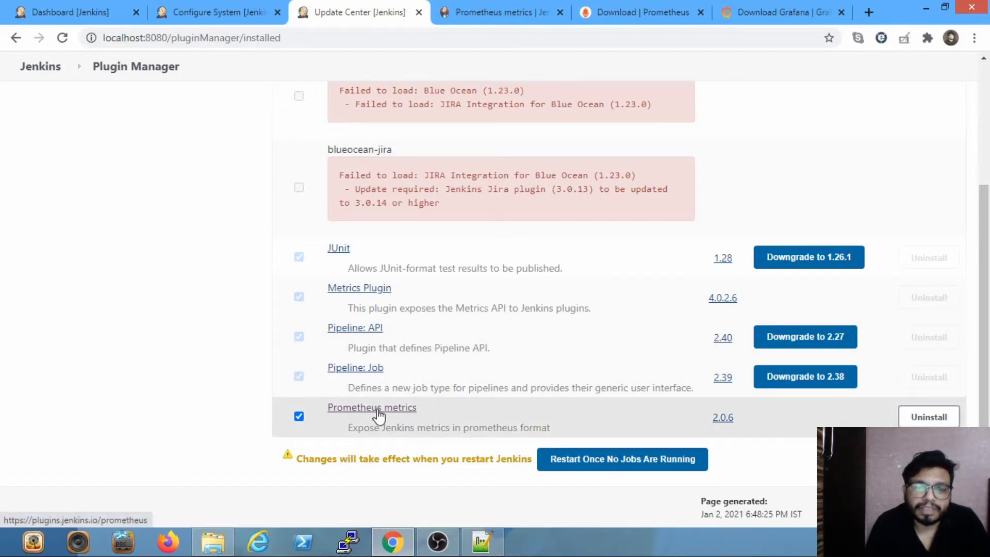
{"action": "left_click", "coordinate": [222, 14]}
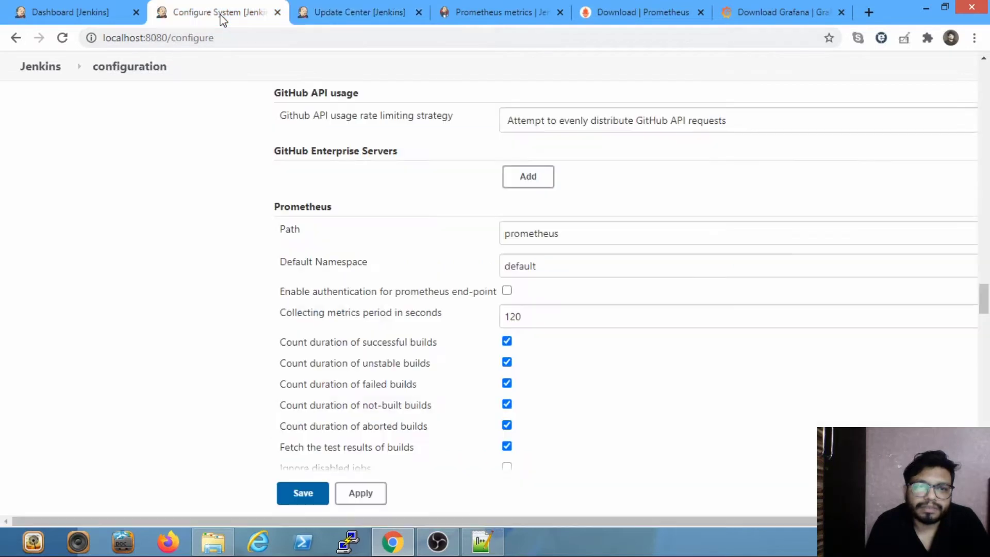
{"action": "scroll", "coordinate": [227, 217], "scroll_direction": "down", "scroll_amount": 1}
{"action": "scroll", "coordinate": [222, 237], "scroll_direction": "down", "scroll_amount": 2}
{"action": "scroll", "coordinate": [221, 237], "scroll_direction": "up", "scroll_amount": 2}
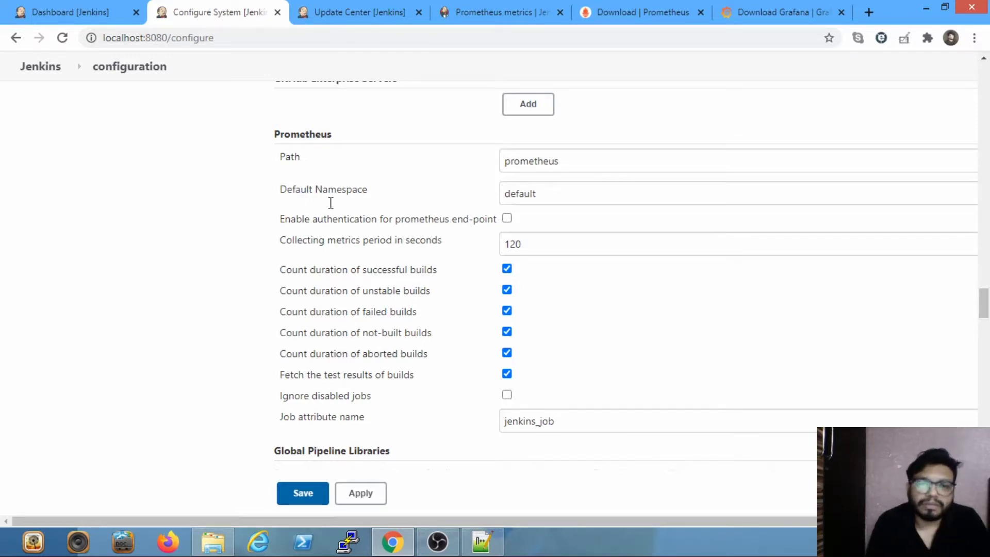
Step: Copy the default endpoint name from the plugin documentation and open localhost:8080/prometheus in place of the system configuration page
{"action": "left_click", "coordinate": [472, 8]}
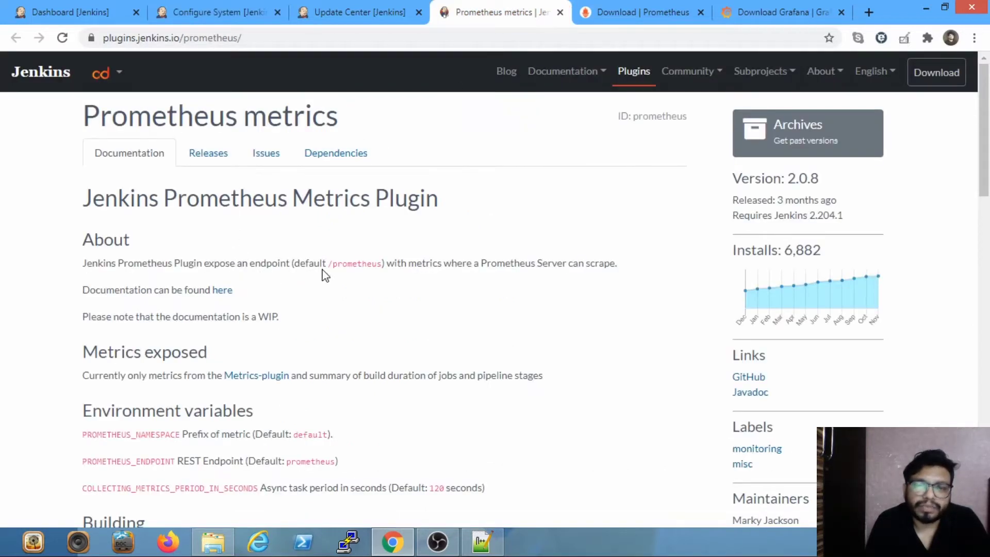
{"action": "double_click", "coordinate": [346, 265]}
{"action": "key", "text": "ctrl+c"}
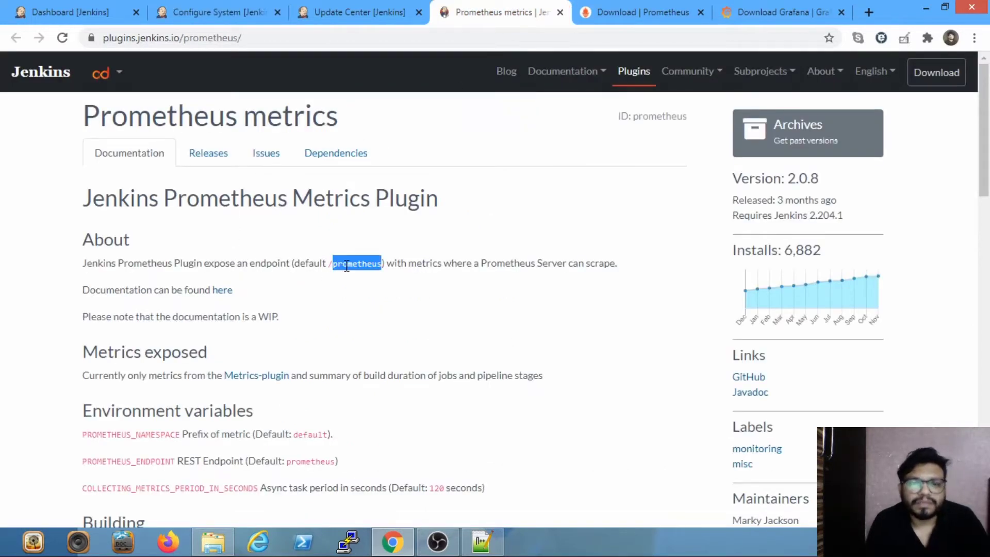
{"action": "left_click", "coordinate": [223, 12]}
{"action": "double_click", "coordinate": [205, 39]}
{"action": "key", "text": "ctrl+v"}
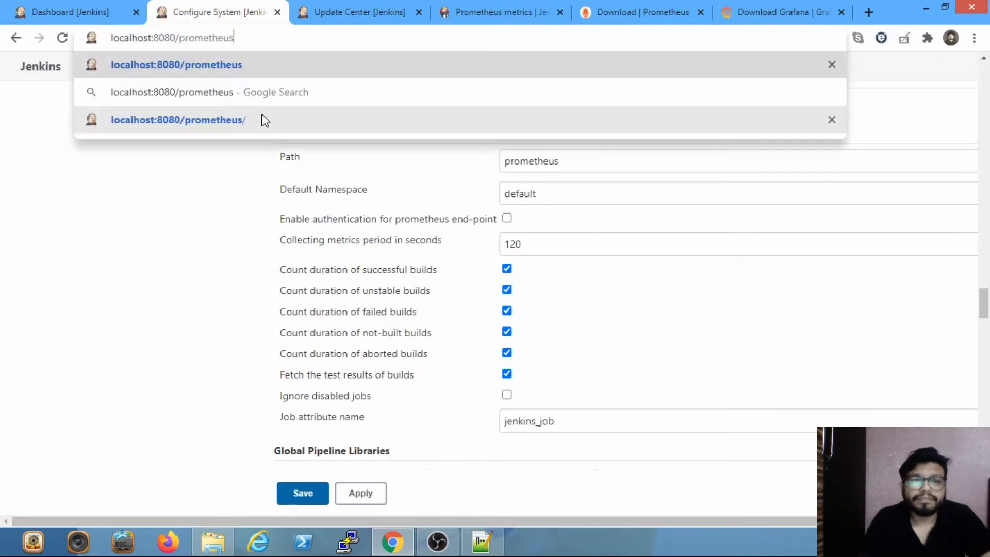
{"action": "key", "text": "Return"}
Step: Examine the successful build count metrics and compare Job1's value with the build history on its Jenkins job page
{"action": "scroll", "coordinate": [153, 155], "scroll_direction": "down", "scroll_amount": 8}
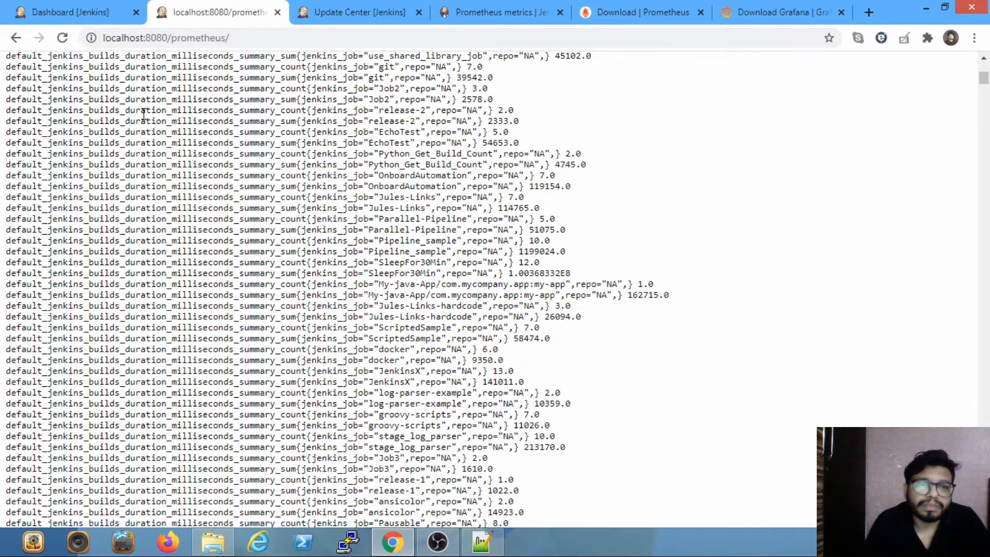
{"action": "scroll", "coordinate": [144, 114], "scroll_direction": "down", "scroll_amount": 10}
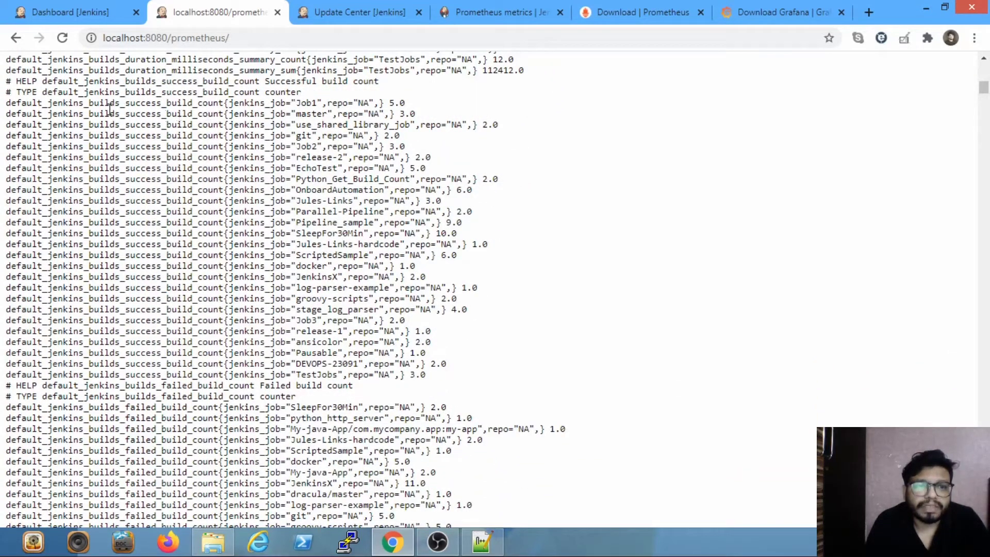
{"action": "double_click", "coordinate": [308, 103]}
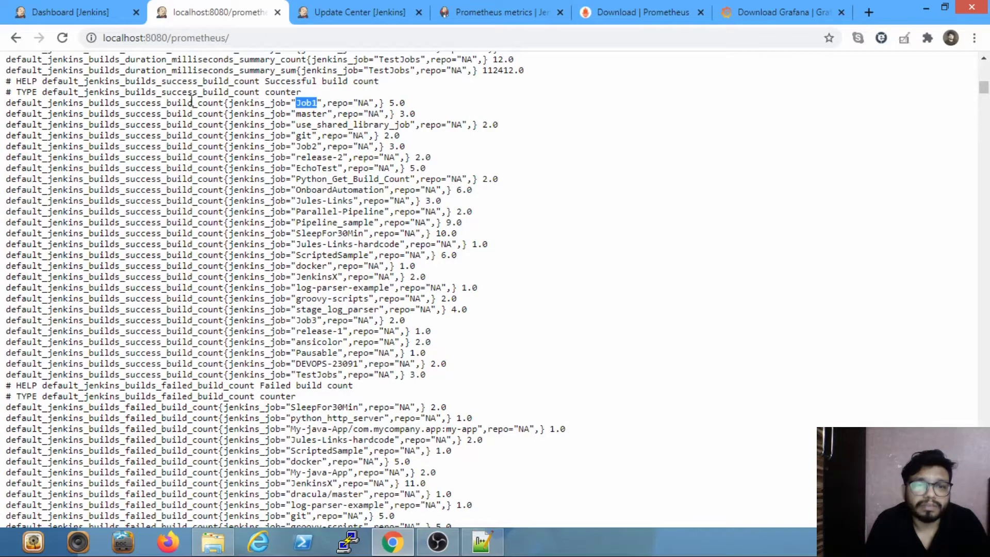
{"action": "left_click", "coordinate": [103, 10]}
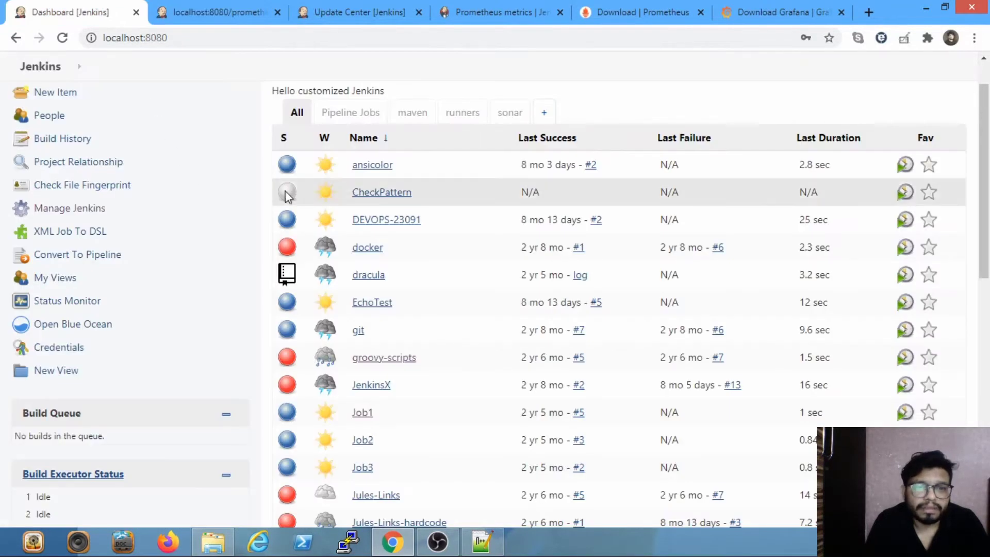
{"action": "left_click", "coordinate": [361, 417]}
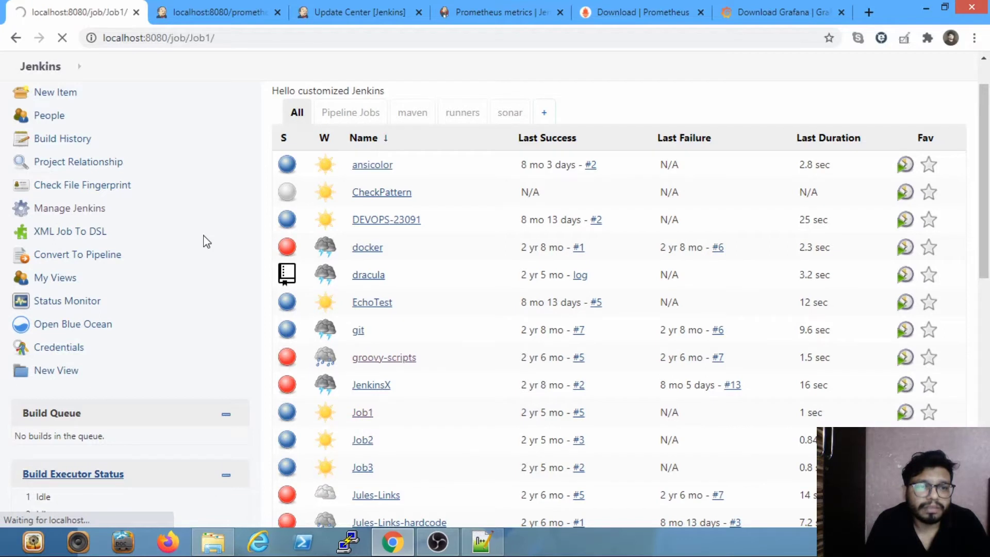
{"action": "scroll", "coordinate": [129, 274], "scroll_direction": "down", "scroll_amount": 3}
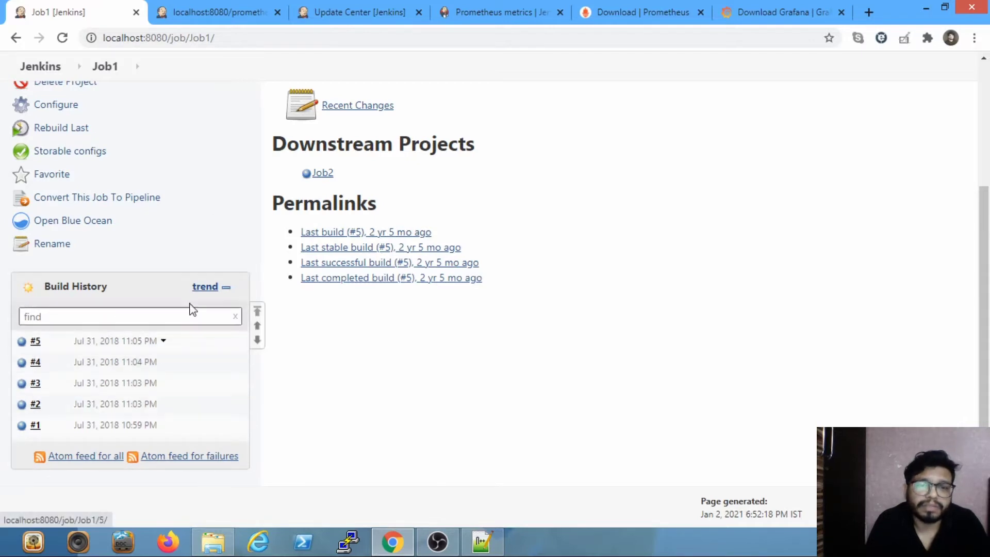
{"action": "left_click", "coordinate": [219, 12]}
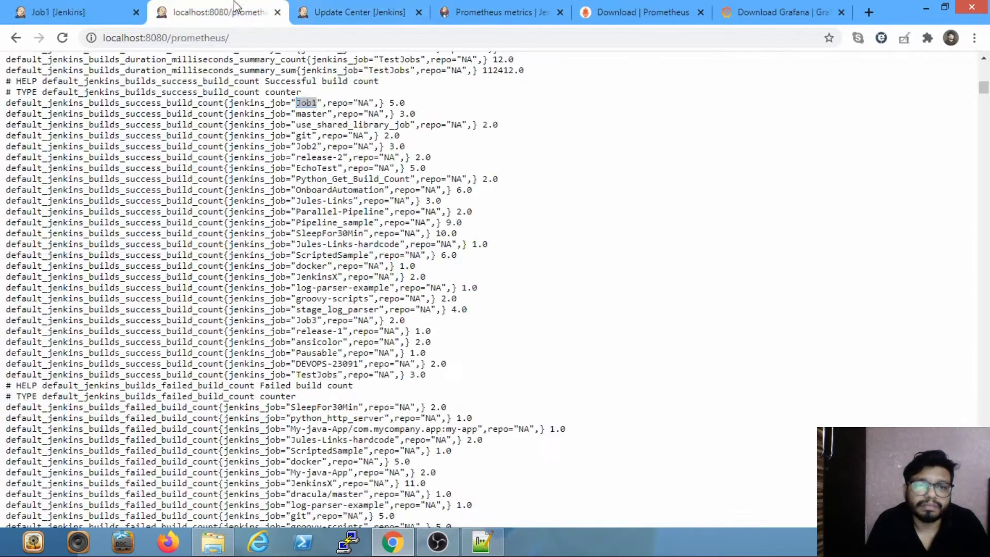
{"action": "left_click", "coordinate": [398, 103]}
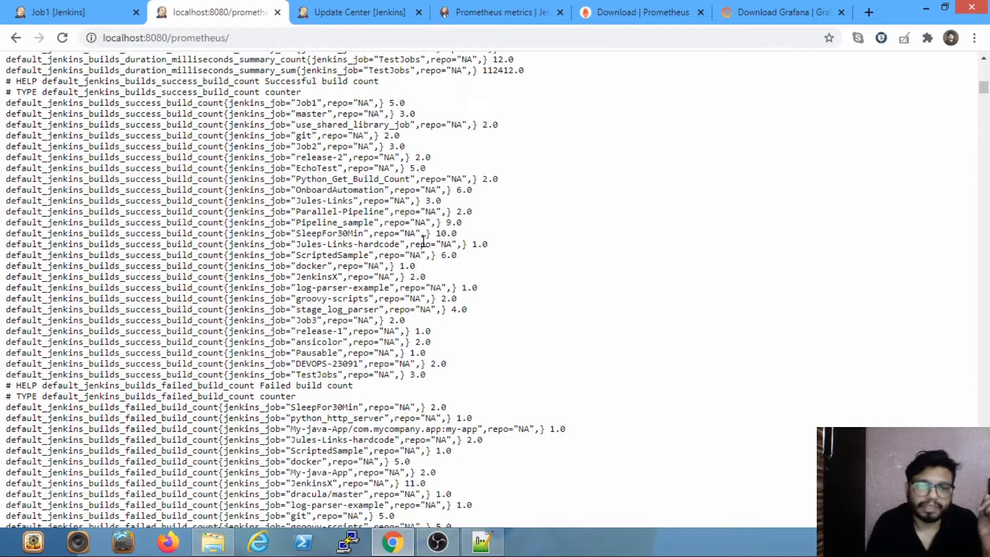
Step: Open prometheus.yml from the inner prometheus-2.17.2.windows-amd64 folder in Notepad++ and review its existing prometheus scrape job
{"action": "left_click", "coordinate": [213, 541]}
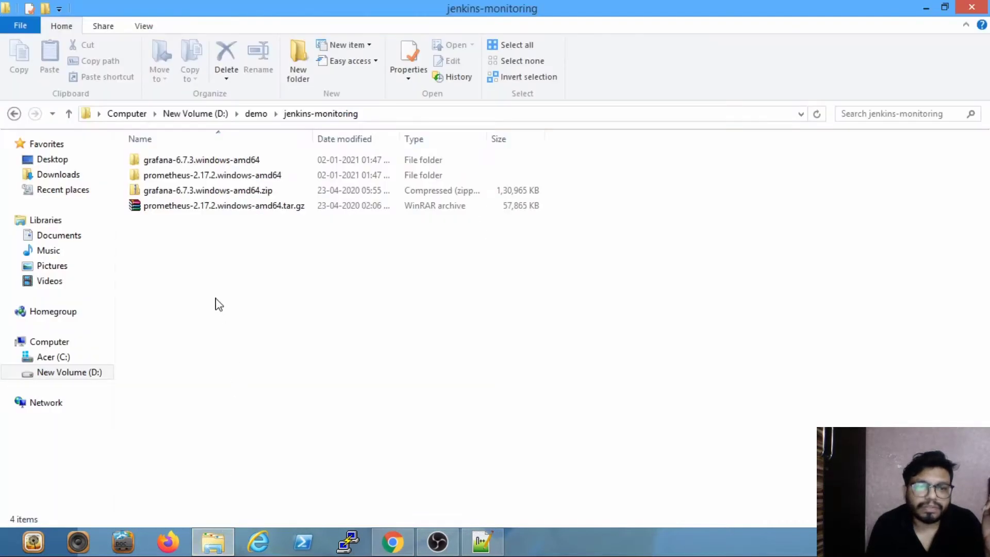
{"action": "double_click", "coordinate": [210, 178]}
{"action": "double_click", "coordinate": [210, 160]}
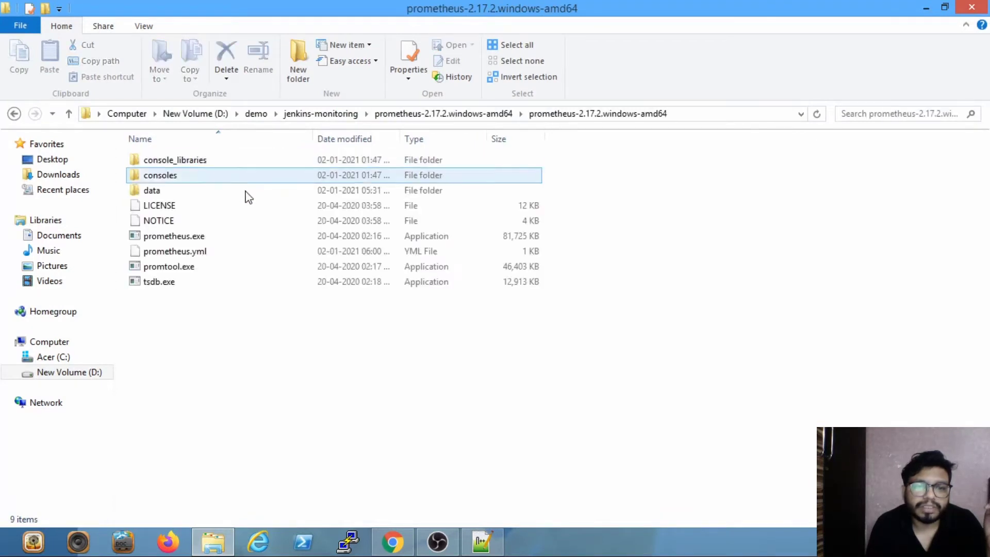
{"action": "left_click", "coordinate": [186, 253]}
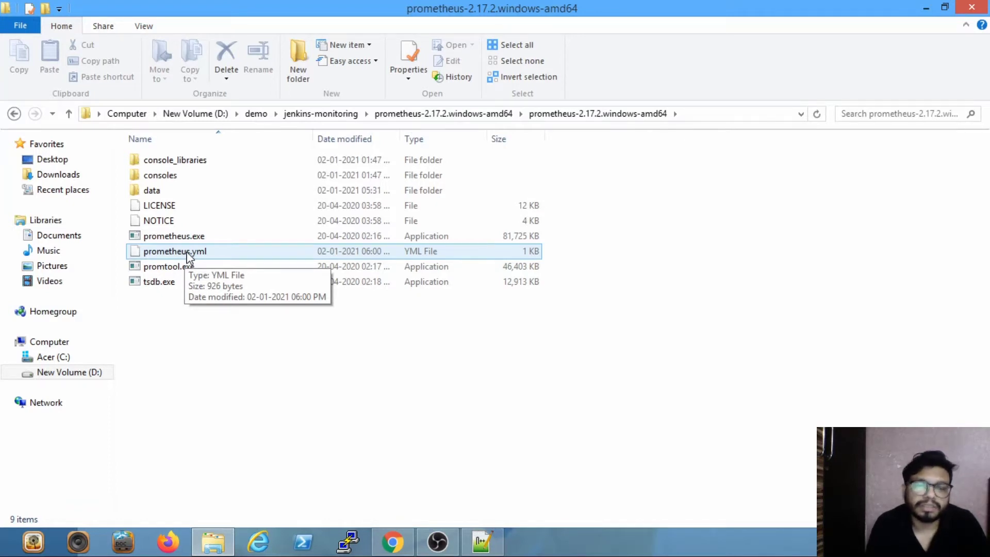
{"action": "right_click", "coordinate": [185, 251]}
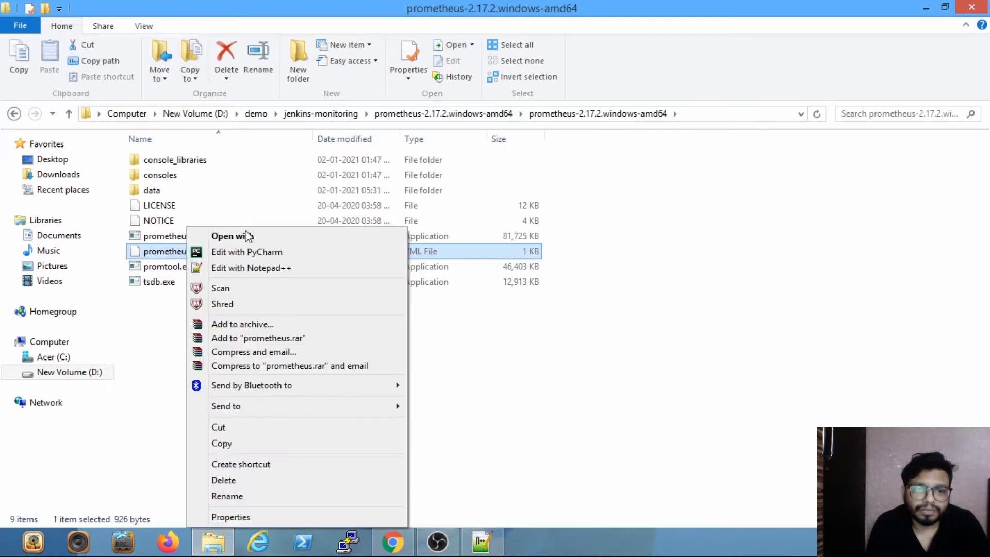
{"action": "left_click", "coordinate": [250, 268]}
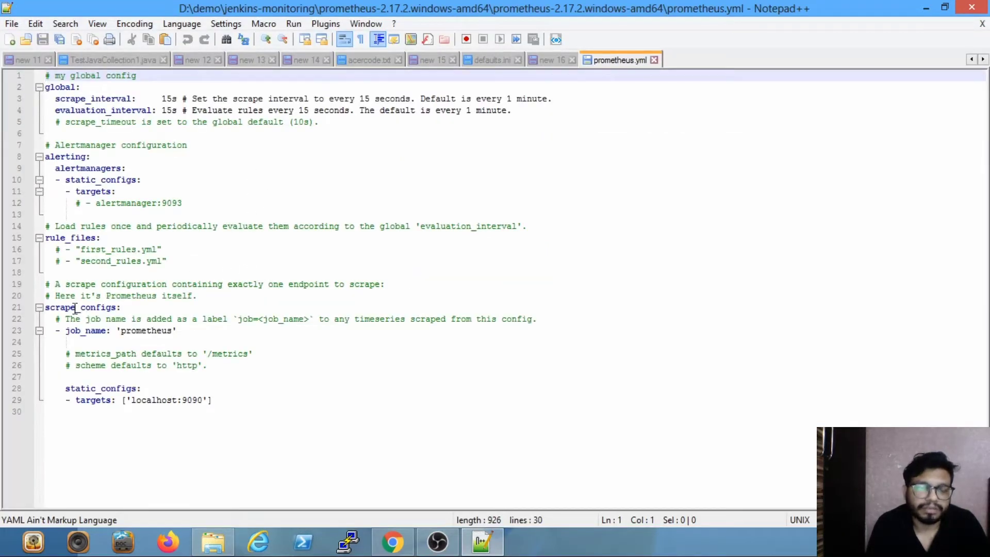
{"action": "left_click", "coordinate": [81, 330]}
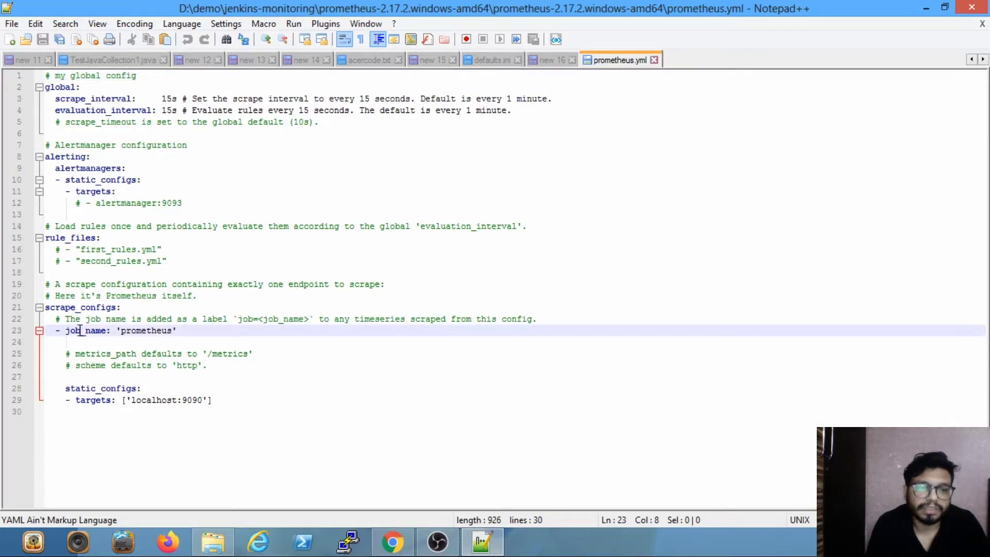
{"action": "left_click_drag", "start_coordinate": [216, 400], "coordinate": [63, 336]}
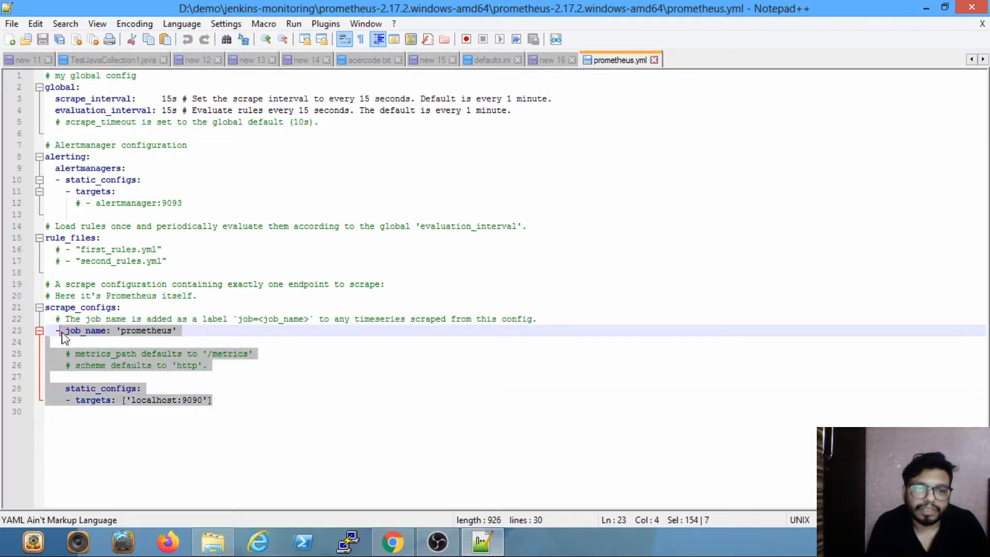
{"action": "left_click", "coordinate": [238, 393]}
Step: Copy the 'jenkins' scrape job from the new 15 file, paste it below the prometheus job's targets in prometheus.yml, and save the file
{"action": "left_click", "coordinate": [429, 60]}
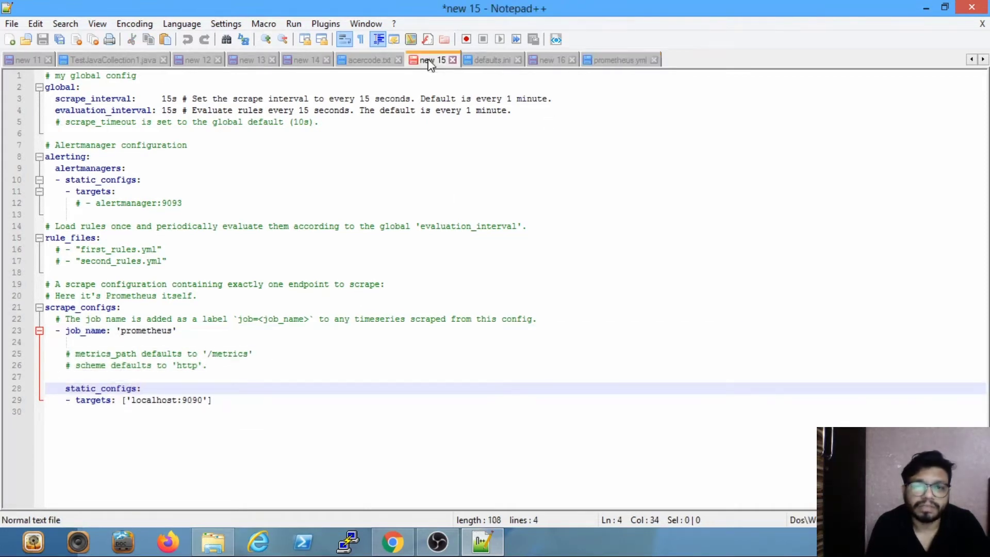
{"action": "key", "text": "ctrl+a"}
{"action": "key", "text": "ctrl+c"}
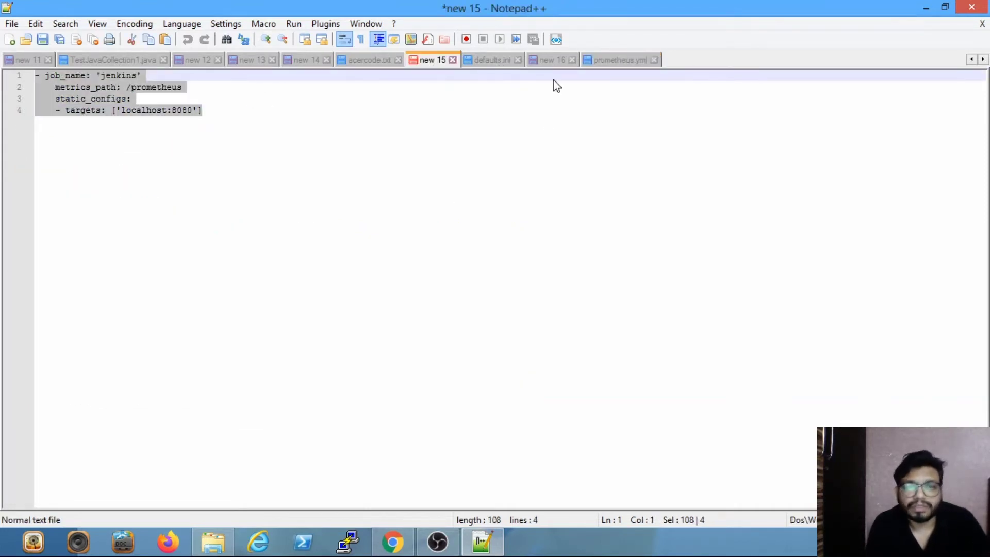
{"action": "left_click", "coordinate": [607, 61]}
{"action": "left_click", "coordinate": [233, 400]}
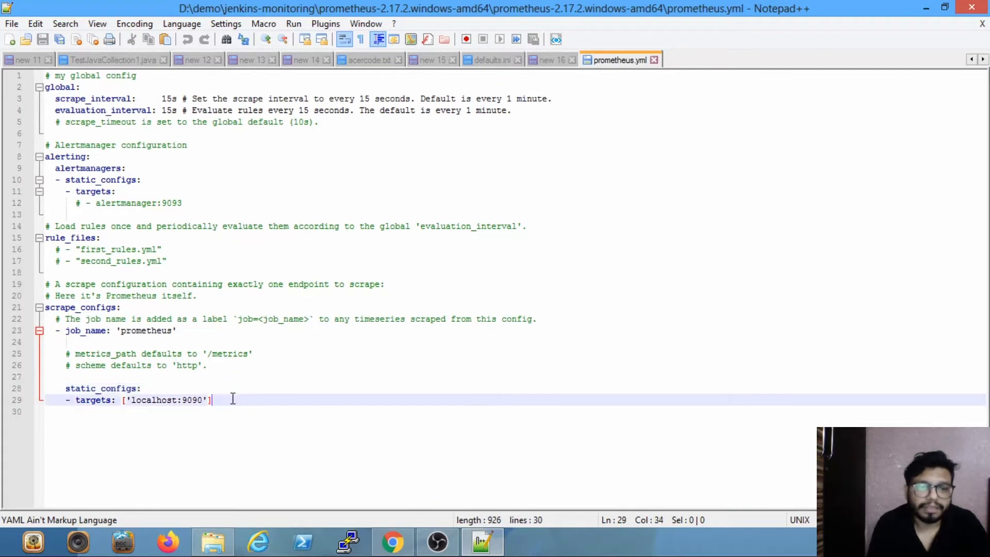
{"action": "key", "text": "Return"}
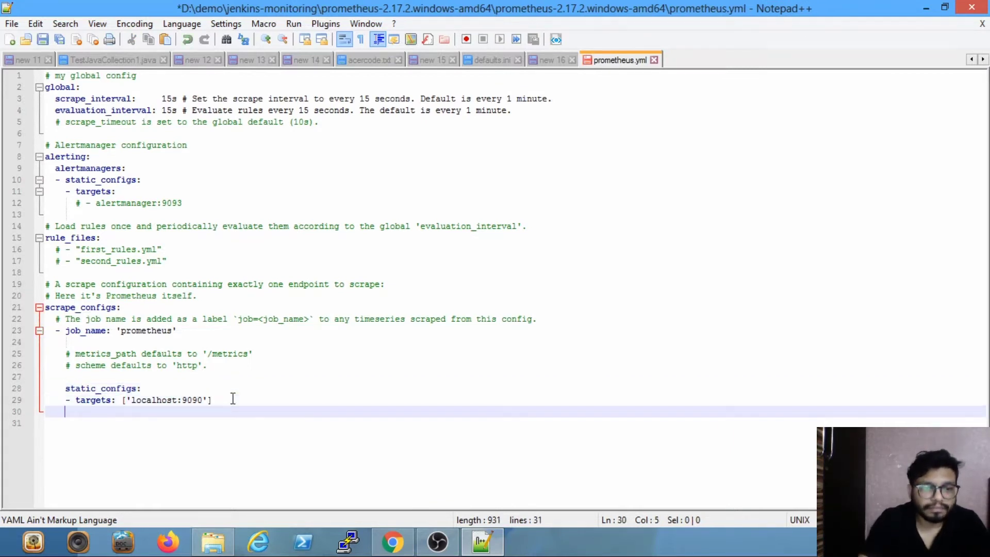
{"action": "key", "text": "BackSpace"}
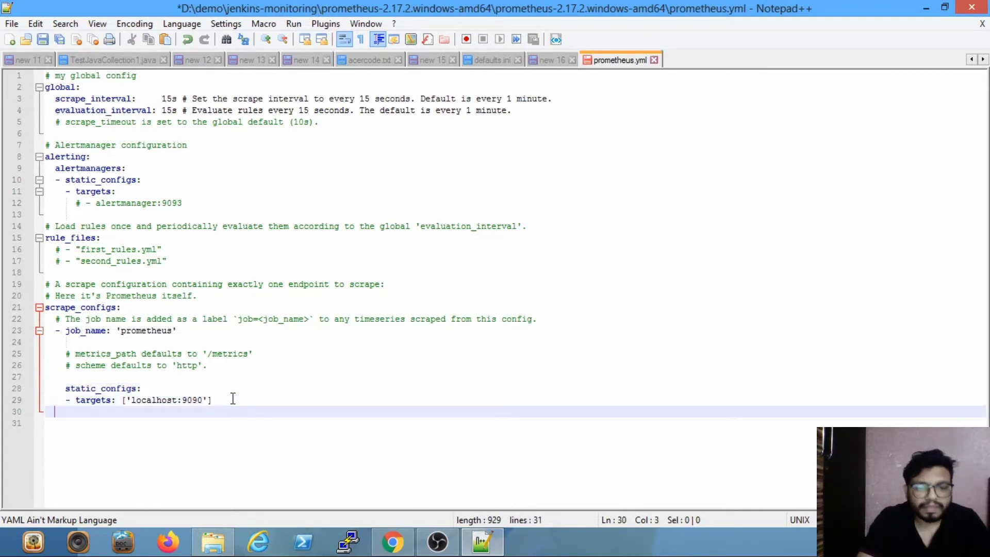
{"action": "key", "text": "ctrl+v"}
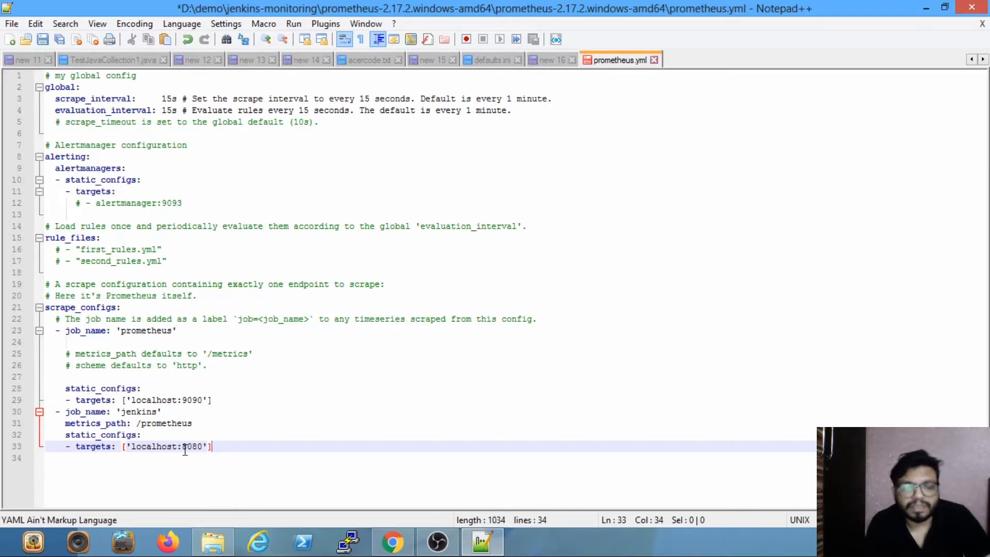
{"action": "key", "text": "ctrl+s"}
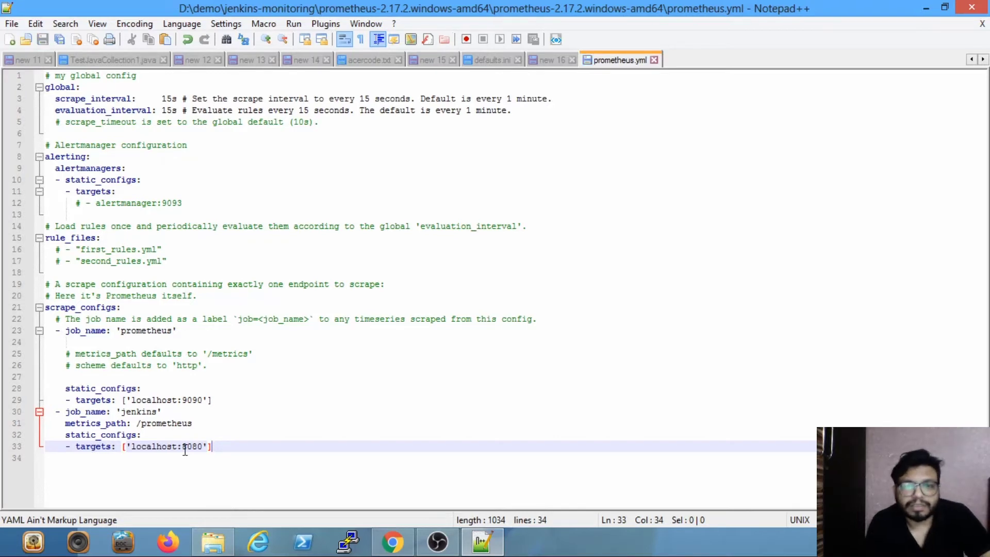
Step: Start the Prometheus server by running prometheus.exe from the inner prometheus-2.17.2.windows-amd64 folder
{"action": "left_click", "coordinate": [215, 541]}
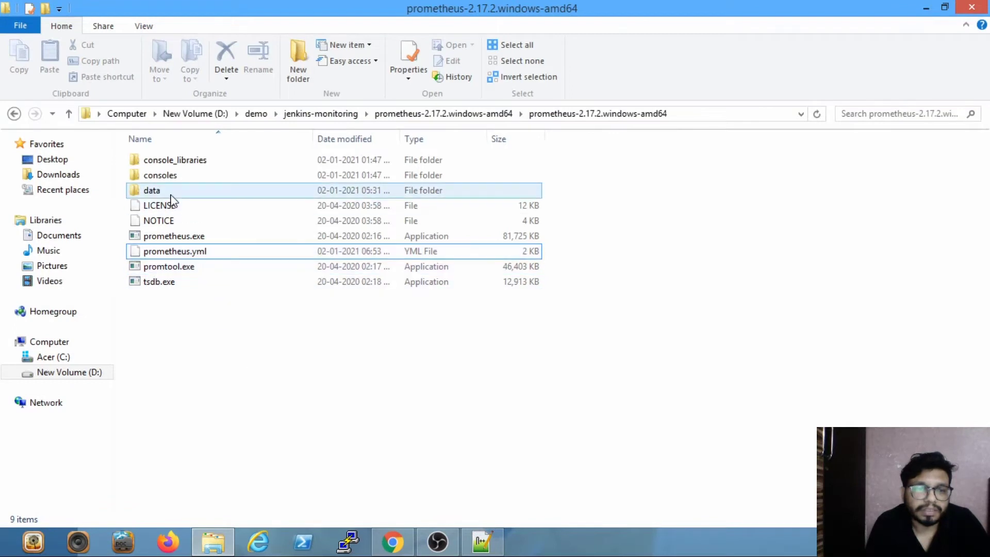
{"action": "left_click", "coordinate": [182, 241]}
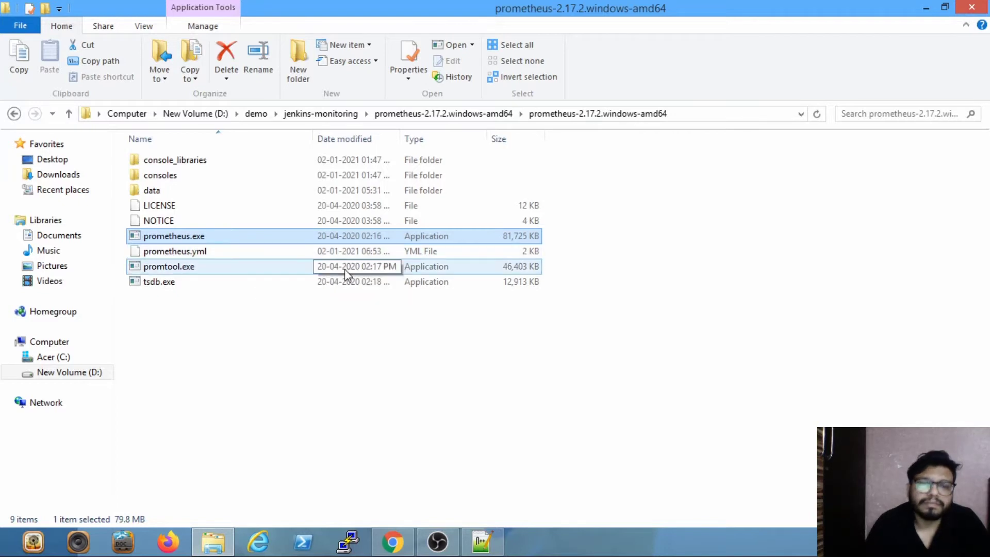
{"action": "key", "text": "Return"}
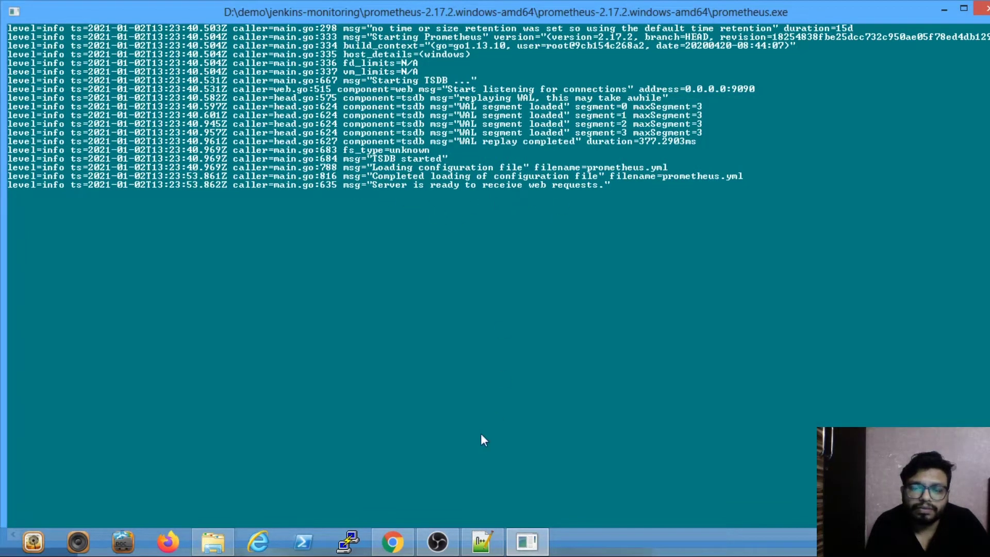
Step: Switch to Chrome and open the Prometheus web interface at localhost:9090 in a new tab
{"action": "left_click", "coordinate": [392, 541]}
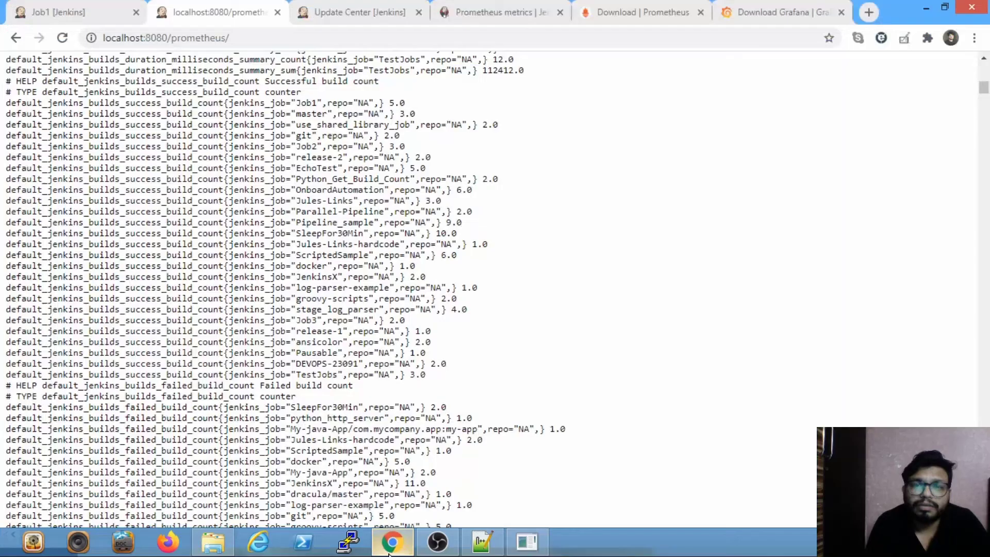
{"action": "left_click", "coordinate": [868, 11]}
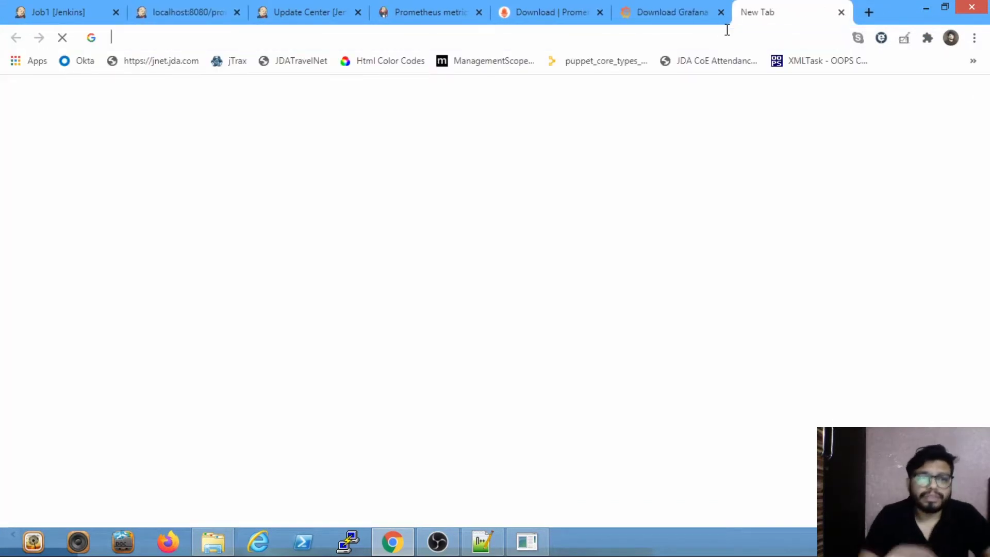
{"action": "left_click", "coordinate": [727, 30]}
{"action": "type", "text": "loc"}
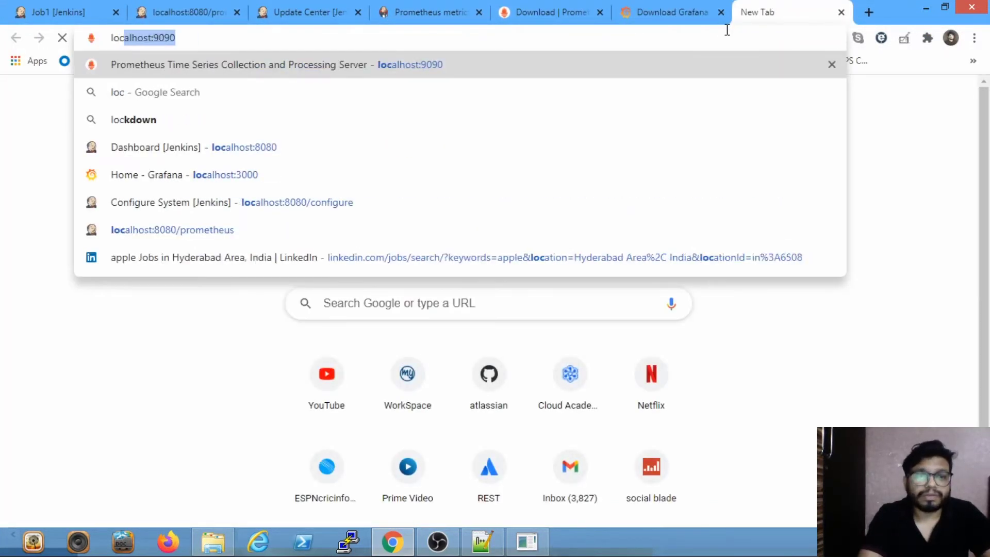
{"action": "key", "text": "Down"}
{"action": "key", "text": "Down"}
{"action": "key", "text": "Return"}
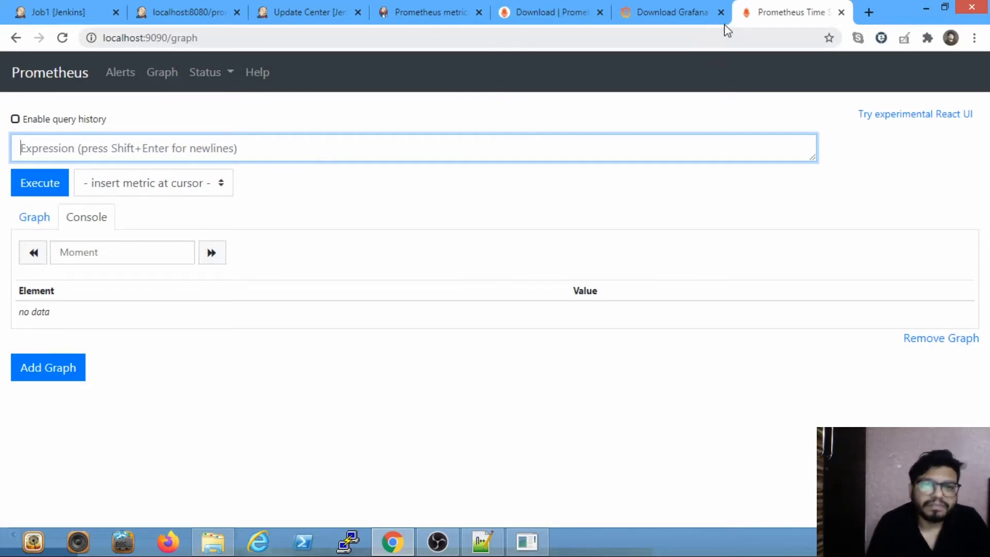
Step: Check the state and labels of the Prometheus targets and compare them with the 'jenkins' job name in prometheus.yml
{"action": "left_click", "coordinate": [228, 78]}
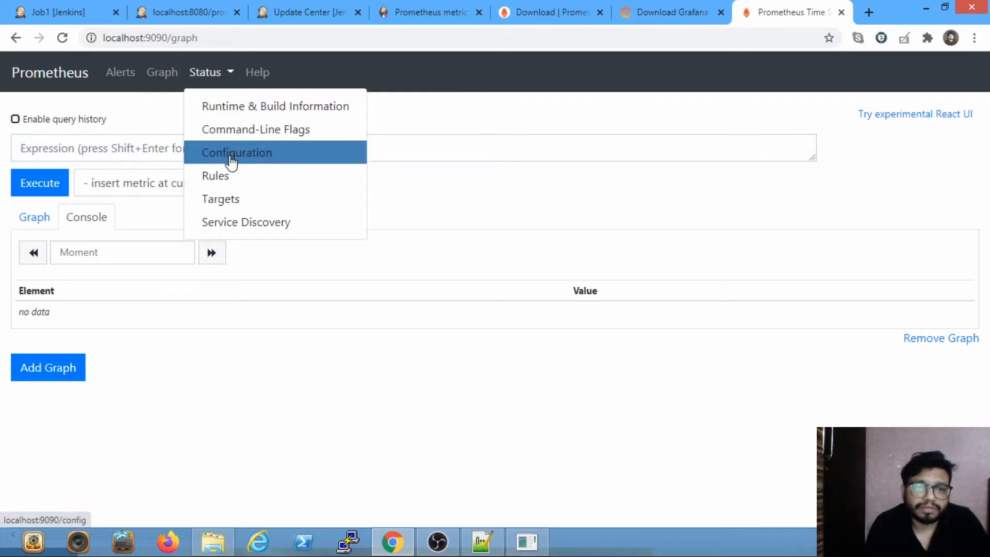
{"action": "left_click", "coordinate": [230, 201]}
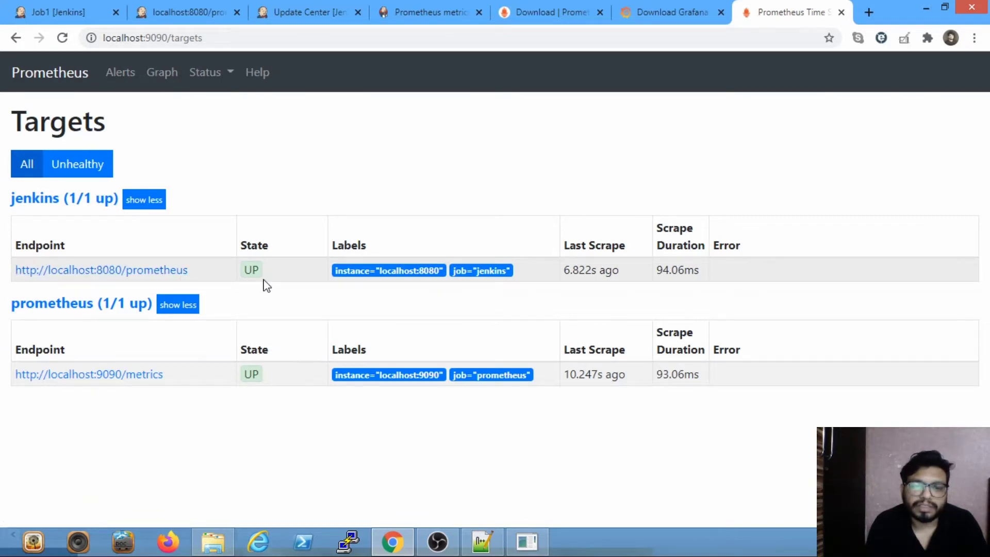
{"action": "mouse_move", "coordinate": [483, 281]}
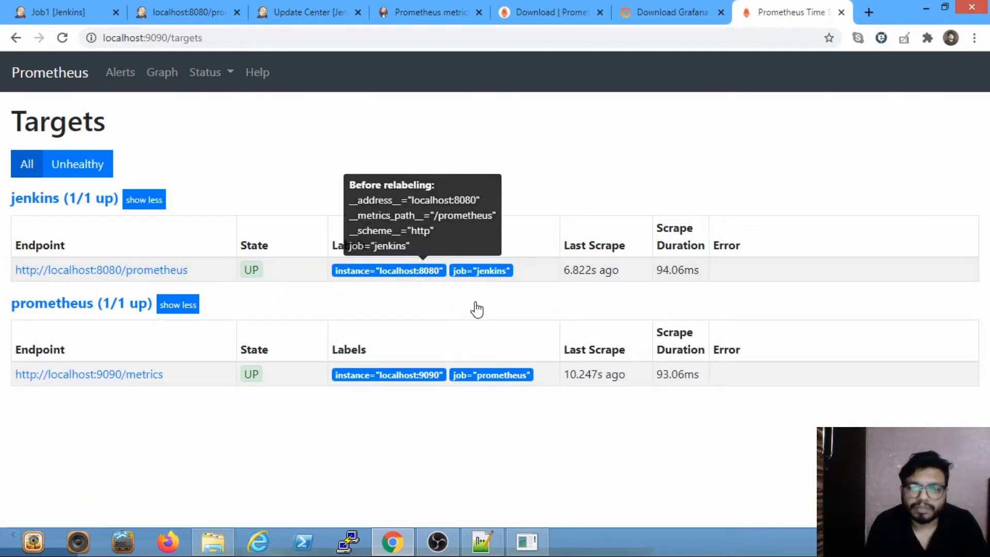
{"action": "left_click", "coordinate": [482, 542]}
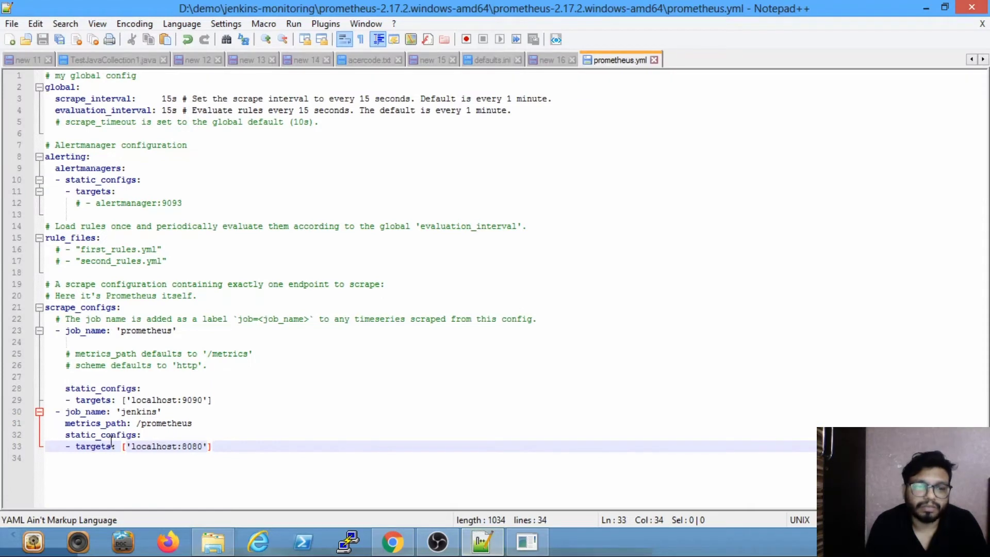
{"action": "double_click", "coordinate": [139, 413]}
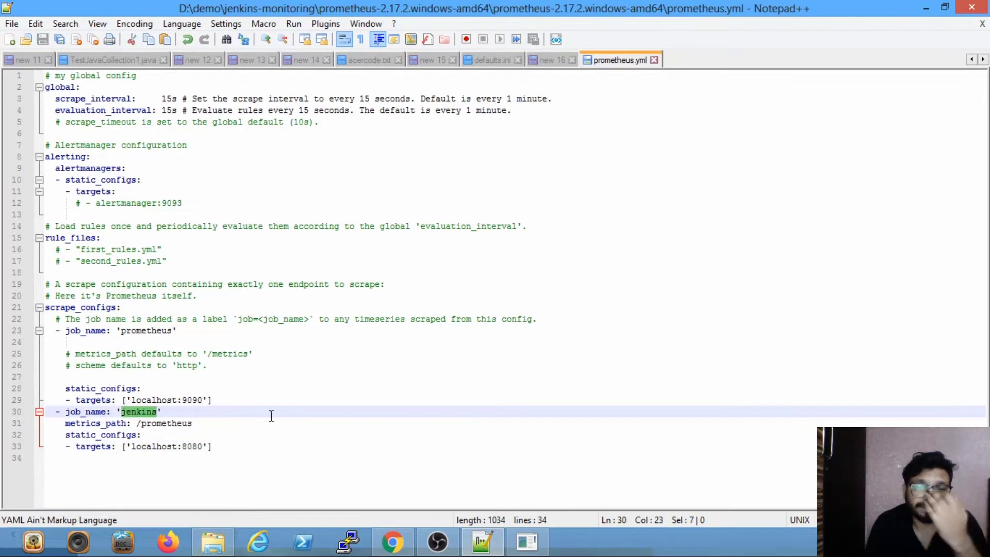
{"action": "left_click", "coordinate": [487, 542]}
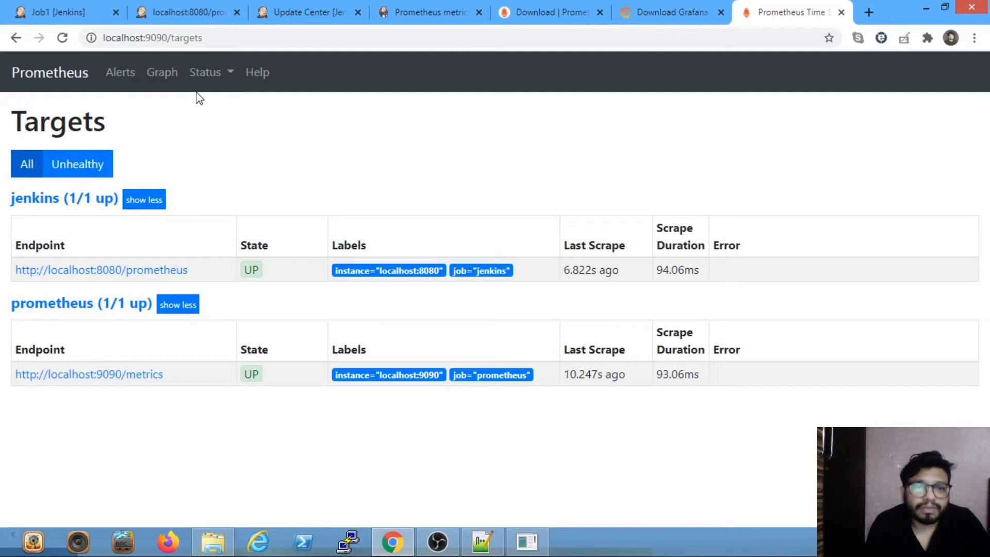
Step: Browse the available metrics on the Prometheus graph page and run a query for default_jenkins_builds_failed_build_count
{"action": "left_click", "coordinate": [157, 82]}
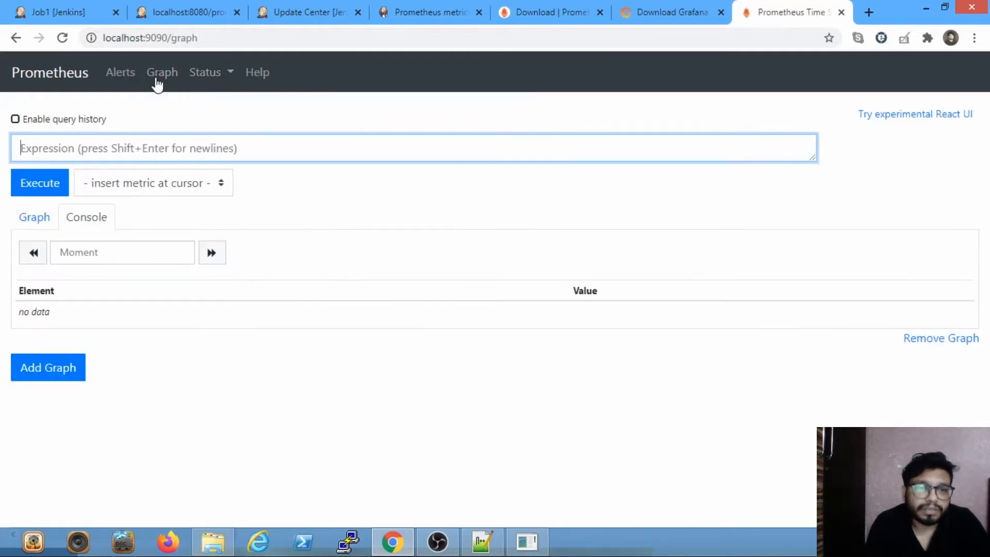
{"action": "left_click", "coordinate": [209, 187]}
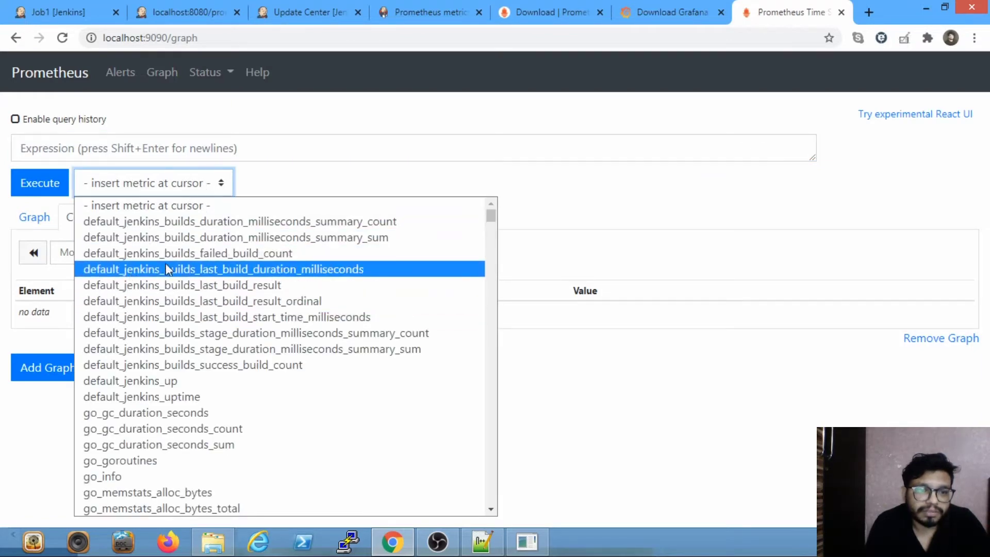
{"action": "scroll", "coordinate": [166, 266], "scroll_direction": "down", "scroll_amount": 15}
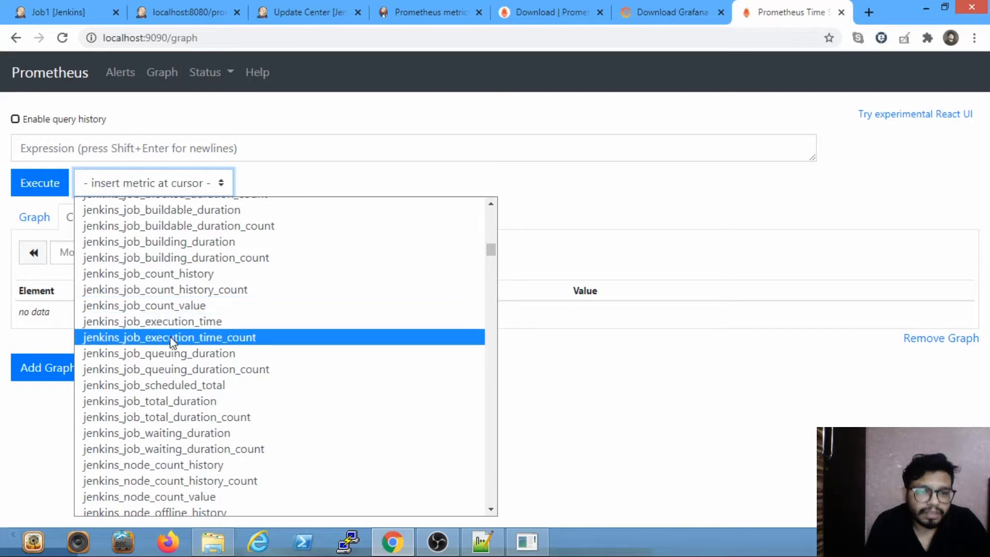
{"action": "scroll", "coordinate": [171, 341], "scroll_direction": "up", "scroll_amount": 15}
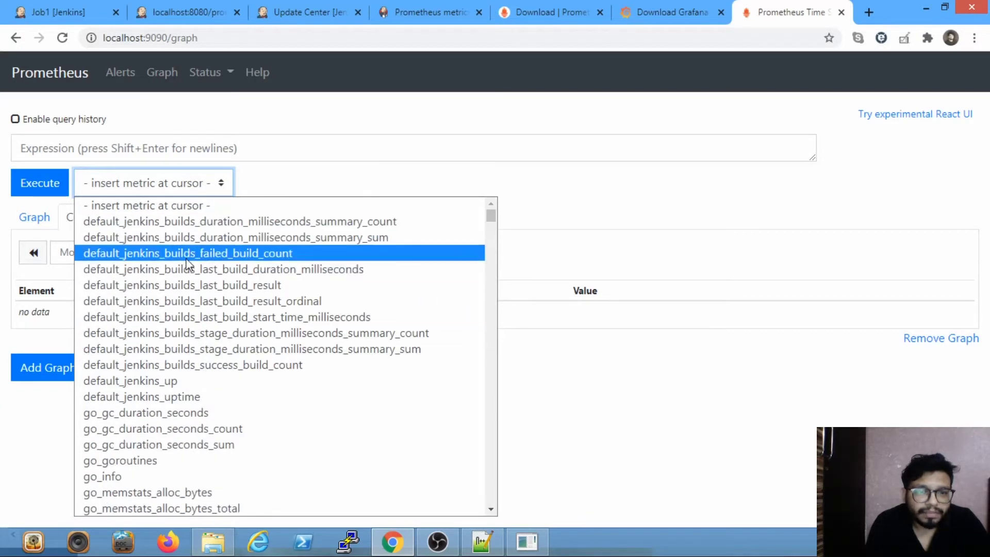
{"action": "left_click", "coordinate": [188, 253]}
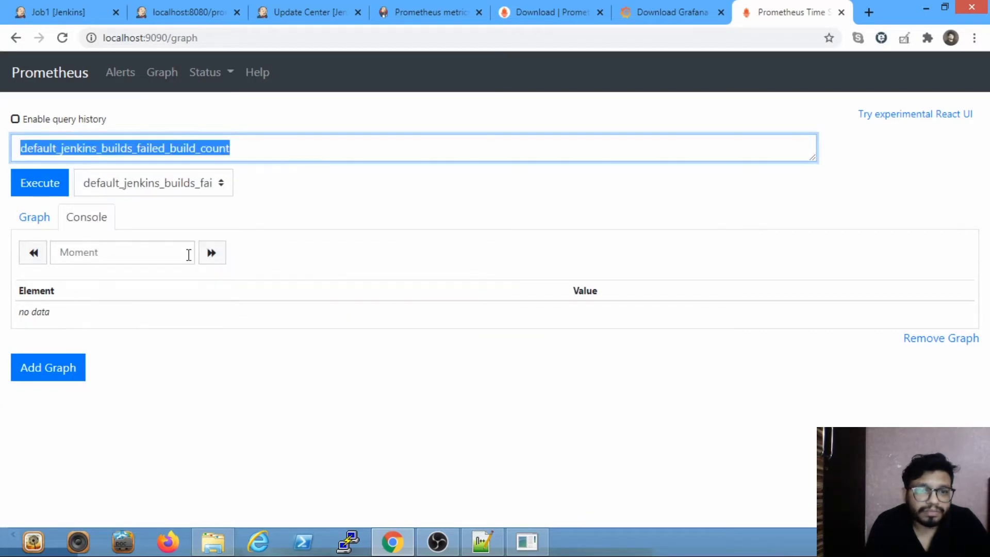
{"action": "left_click", "coordinate": [54, 188]}
{"action": "scroll", "coordinate": [87, 231], "scroll_direction": "down", "scroll_amount": 1}
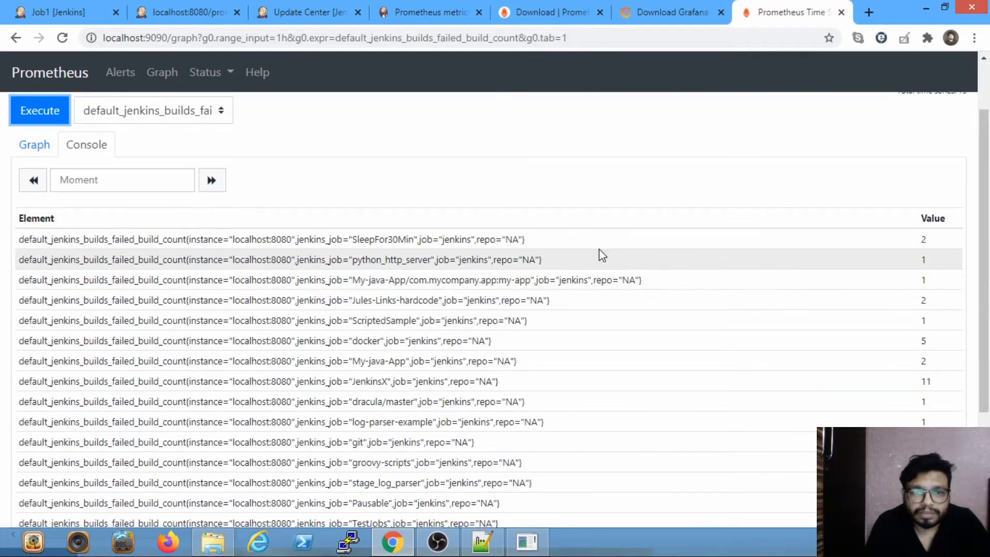
Step: Copy the job name SleepFor30Min from the query results, find that job on the Jenkins dashboard, and examine its build history
{"action": "double_click", "coordinate": [378, 240]}
{"action": "key", "text": "ctrl+c"}
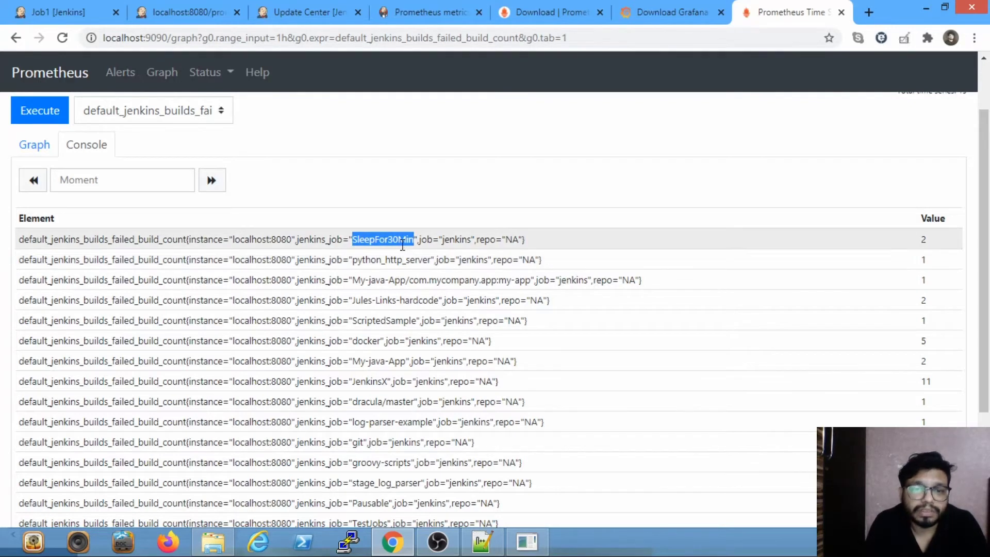
{"action": "left_click", "coordinate": [66, 17]}
{"action": "left_click", "coordinate": [62, 37]}
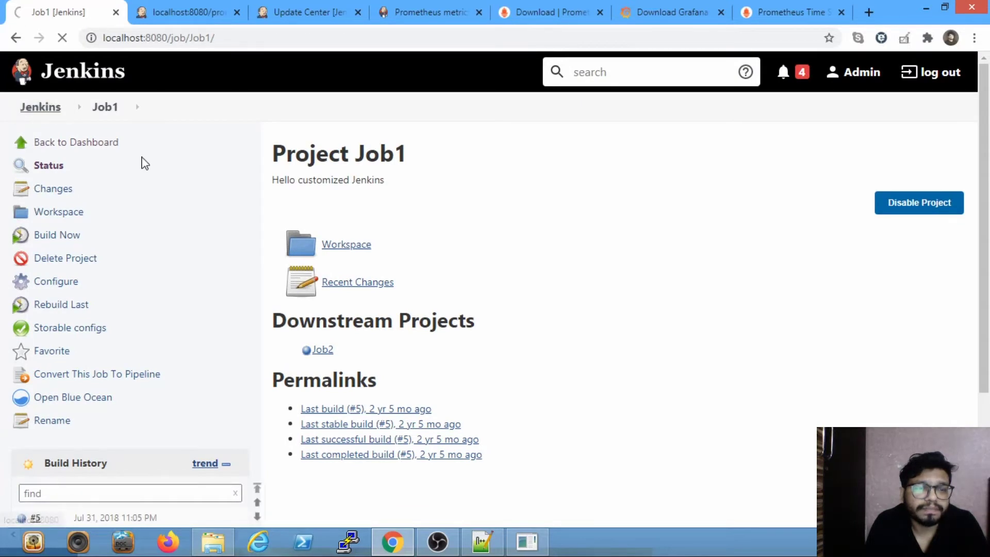
{"action": "key", "text": "ctrl+f"}
{"action": "key", "text": "ctrl+v"}
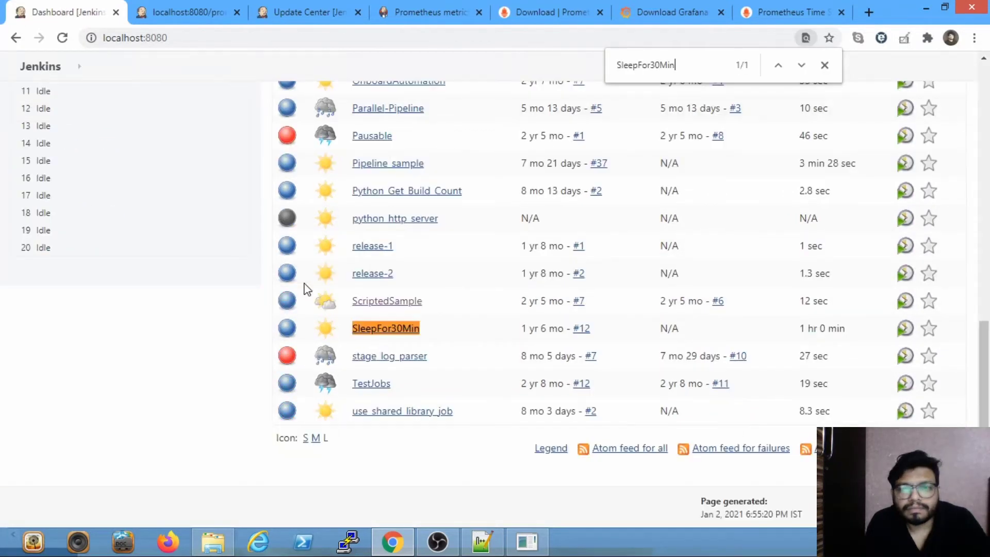
{"action": "left_click", "coordinate": [361, 330]}
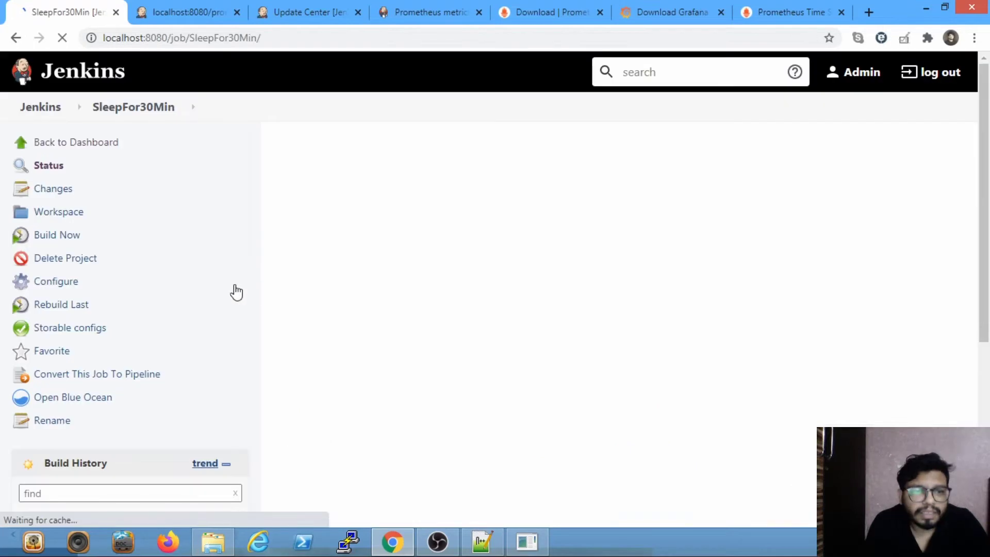
{"action": "scroll", "coordinate": [234, 289], "scroll_direction": "down", "scroll_amount": 6}
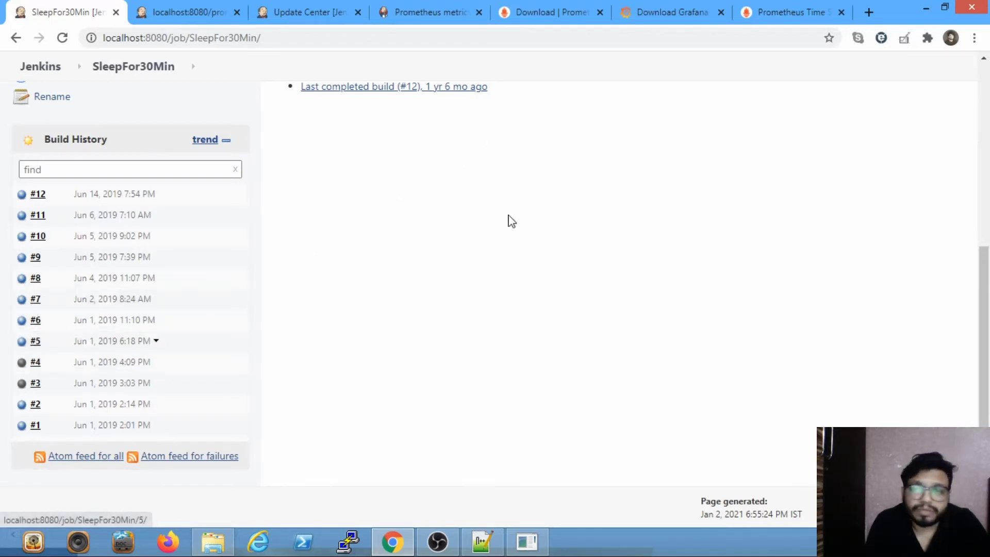
Step: Return to the Prometheus query results and review the failed build counts of the Jenkins jobs
{"action": "left_click", "coordinate": [794, 11]}
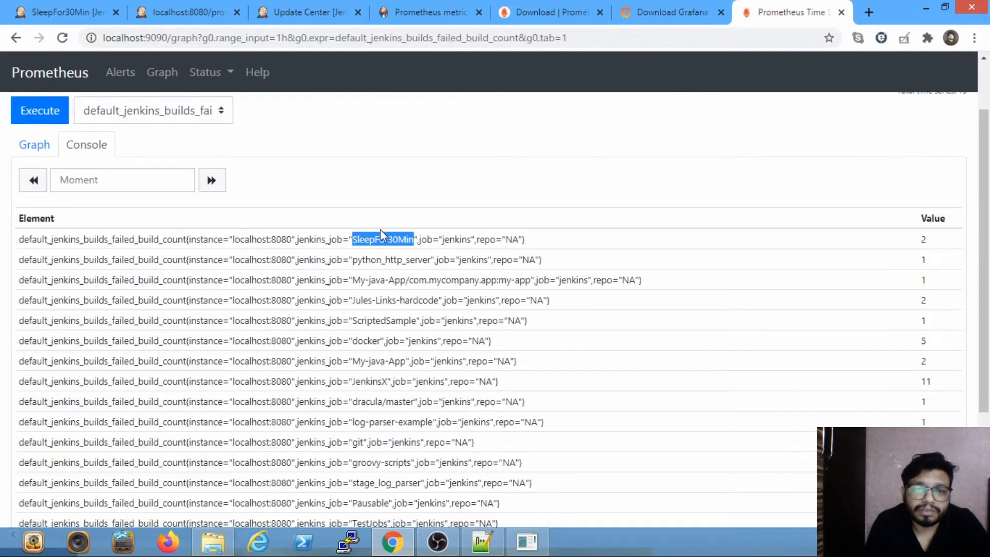
{"action": "left_click", "coordinate": [391, 296]}
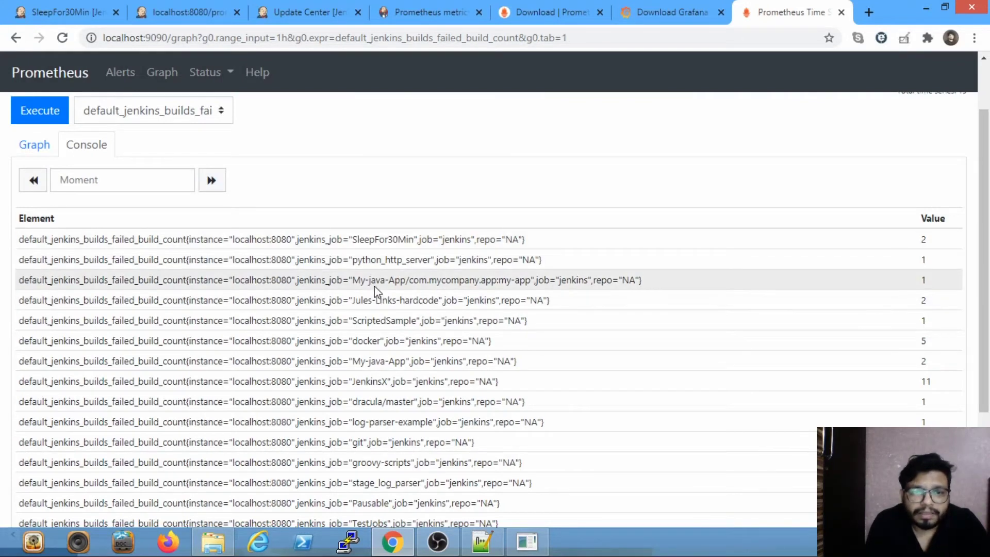
{"action": "scroll", "coordinate": [378, 292], "scroll_direction": "down", "scroll_amount": 3}
{"action": "scroll", "coordinate": [392, 298], "scroll_direction": "up", "scroll_amount": 4}
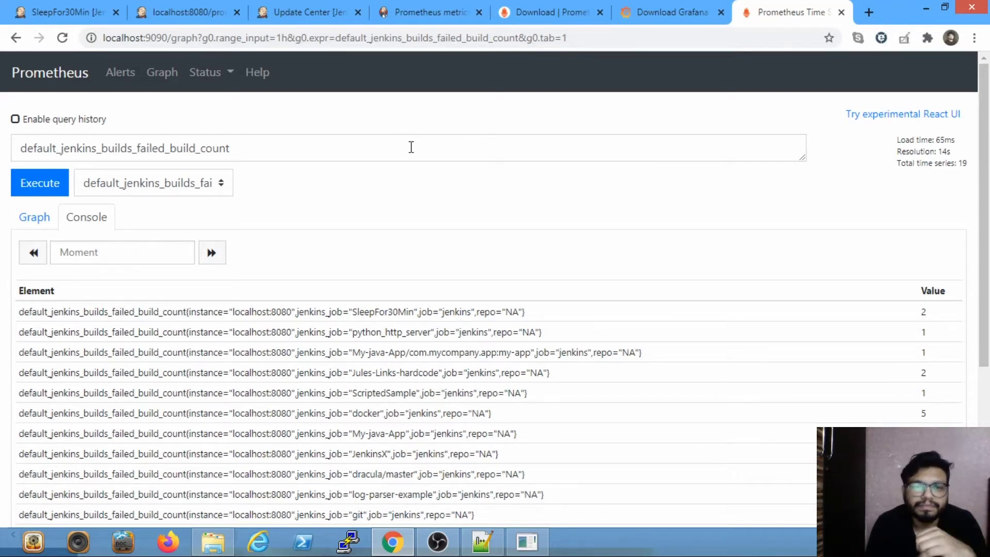
Step: In File Explorer, open the bin folder inside grafana-6.7.3 and launch grafana-server.exe
{"action": "key", "text": "alt+Tab"}
{"action": "double_click", "coordinate": [223, 159]}
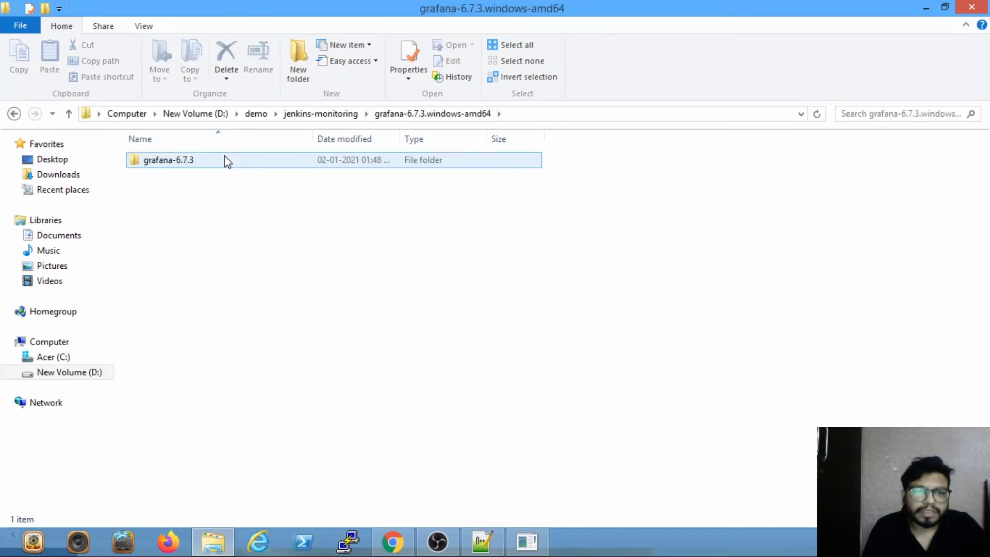
{"action": "double_click", "coordinate": [227, 161]}
{"action": "double_click", "coordinate": [223, 160]}
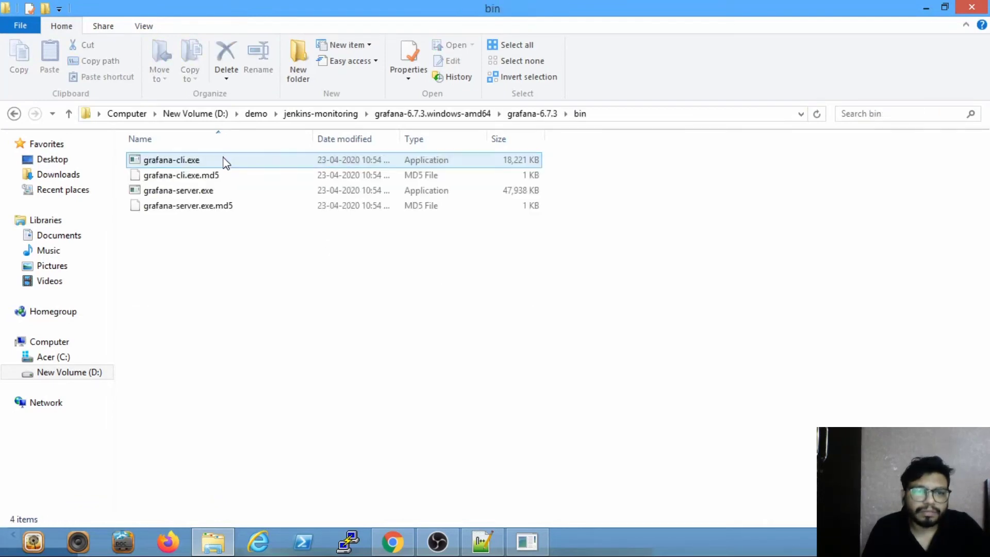
{"action": "double_click", "coordinate": [206, 190]}
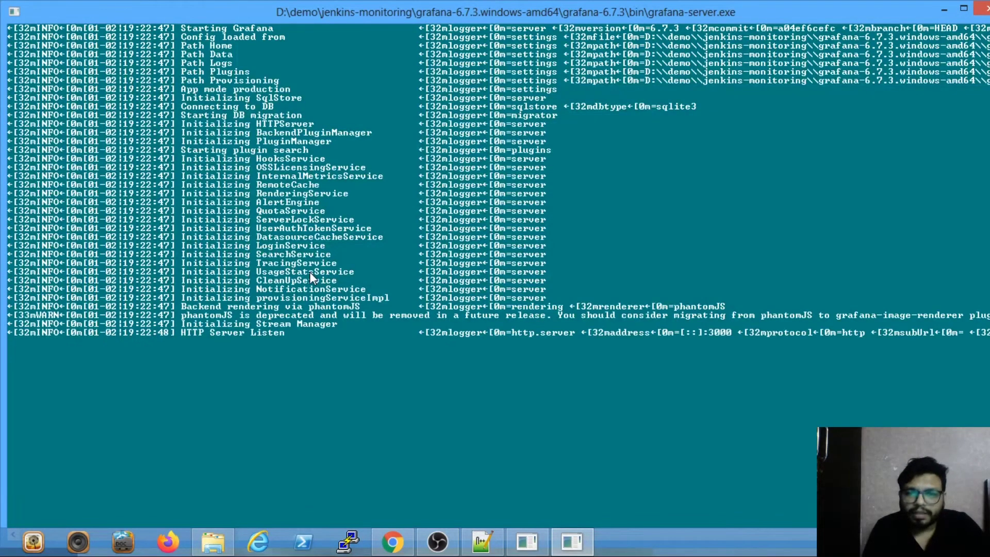
Step: Switch to Chrome and open Grafana at localhost:3000 in a new tab
{"action": "left_click", "coordinate": [392, 541]}
{"action": "left_click", "coordinate": [867, 13]}
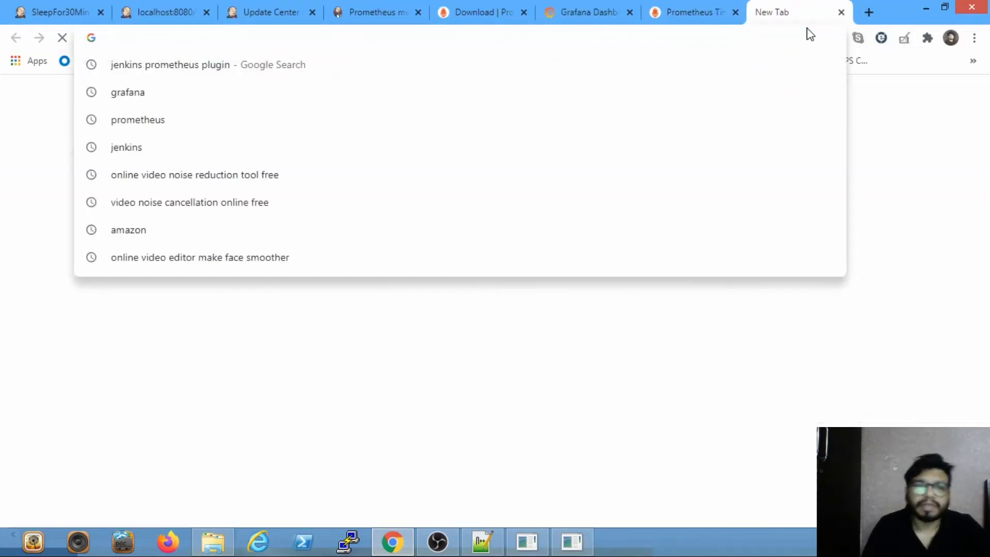
{"action": "type", "text": "localhost:3000"}
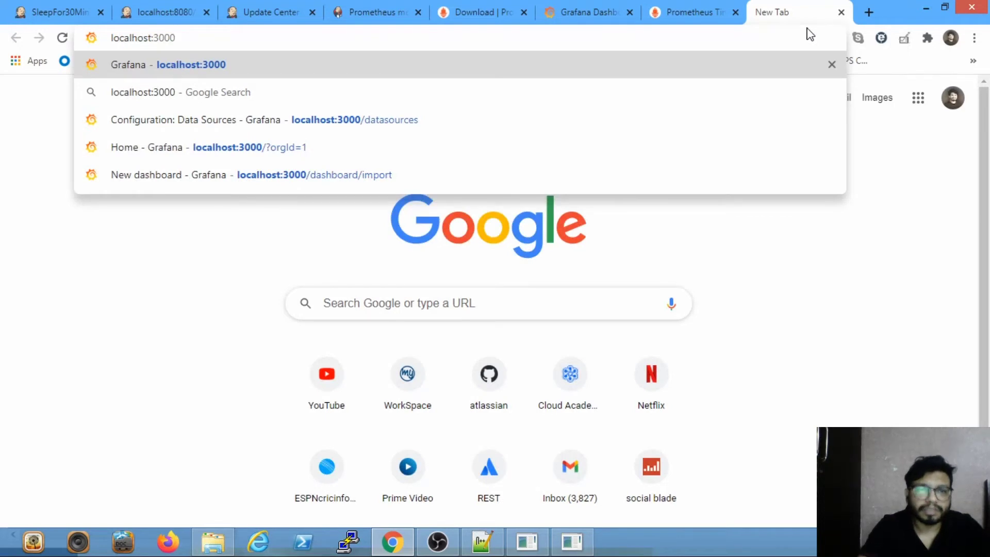
{"action": "key", "text": "Return"}
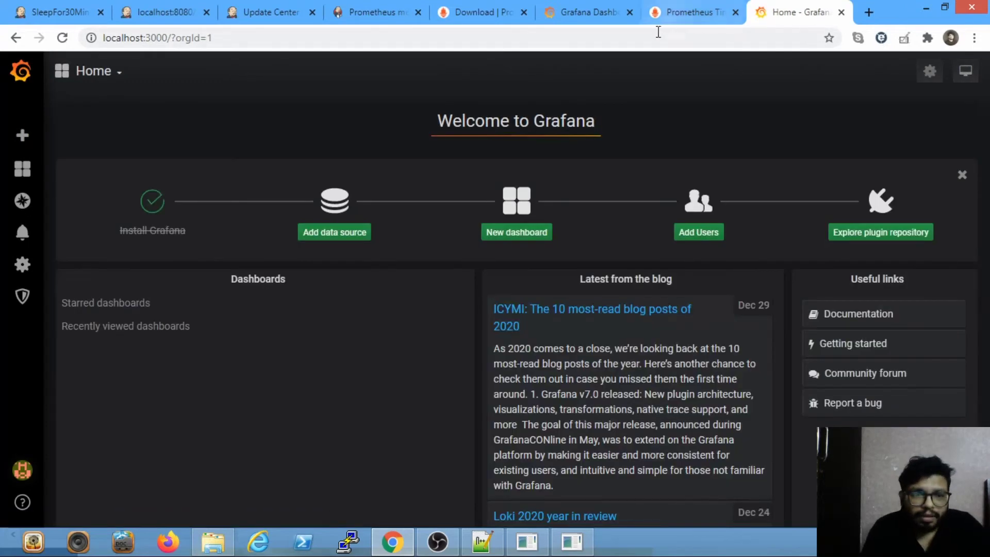
Step: Add a new Grafana data source of type Prometheus
{"action": "left_click", "coordinate": [328, 237]}
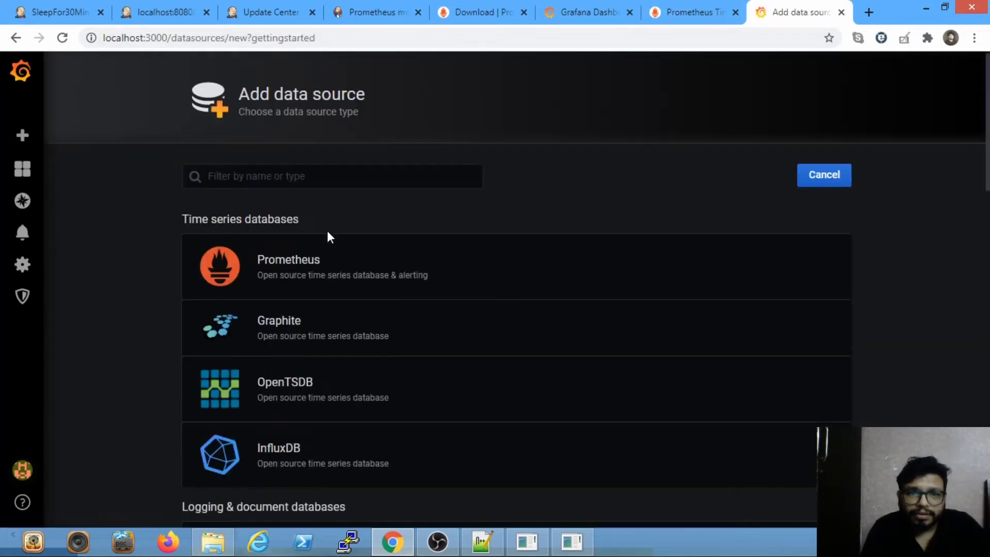
{"action": "scroll", "coordinate": [419, 398], "scroll_direction": "down", "scroll_amount": 7}
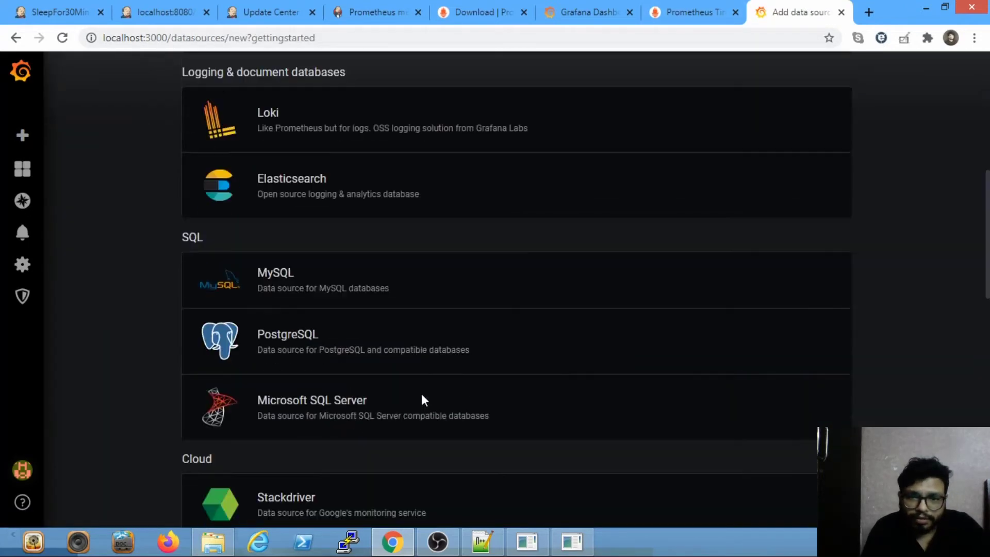
{"action": "scroll", "coordinate": [424, 400], "scroll_direction": "up", "scroll_amount": 7}
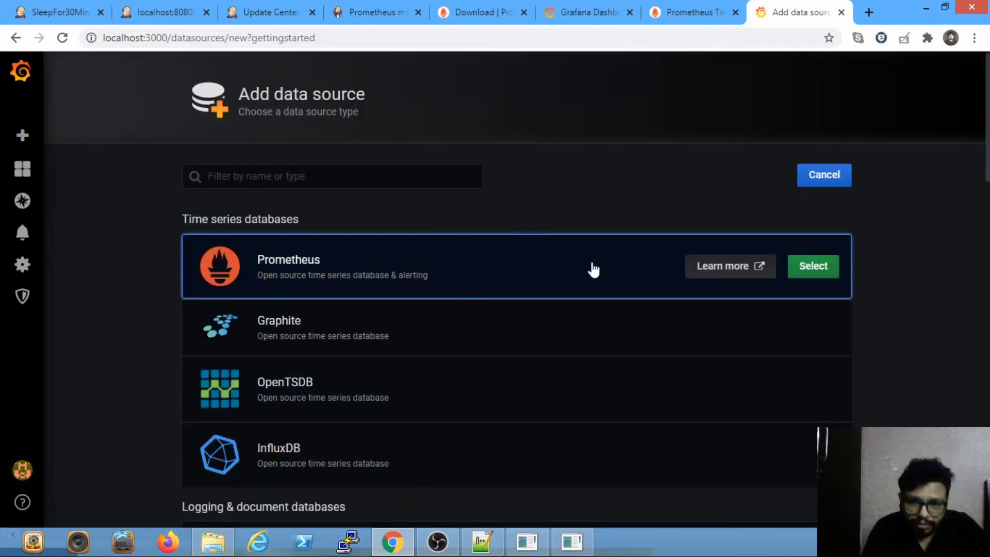
{"action": "left_click", "coordinate": [431, 242]}
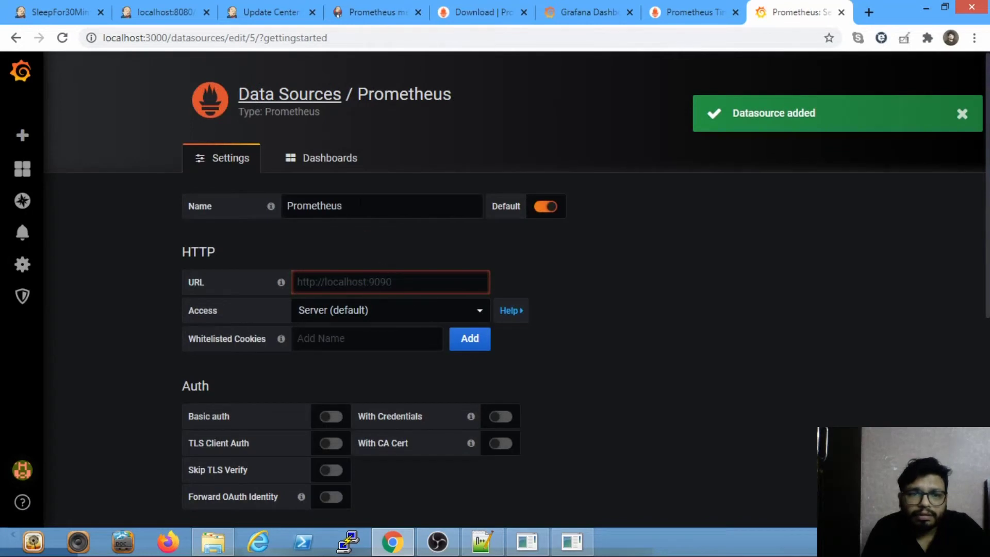
Step: Rename the Prometheus data source to "My Jenkins Promotheus"
{"action": "left_click", "coordinate": [234, 206]}
{"action": "type", "text": "M"}
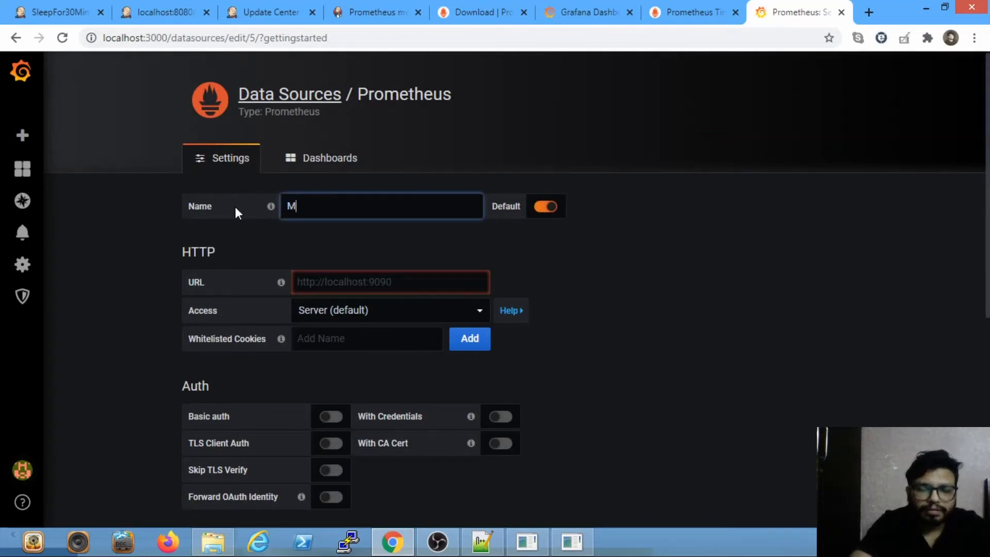
{"action": "type", "text": "y Jenkins P"}
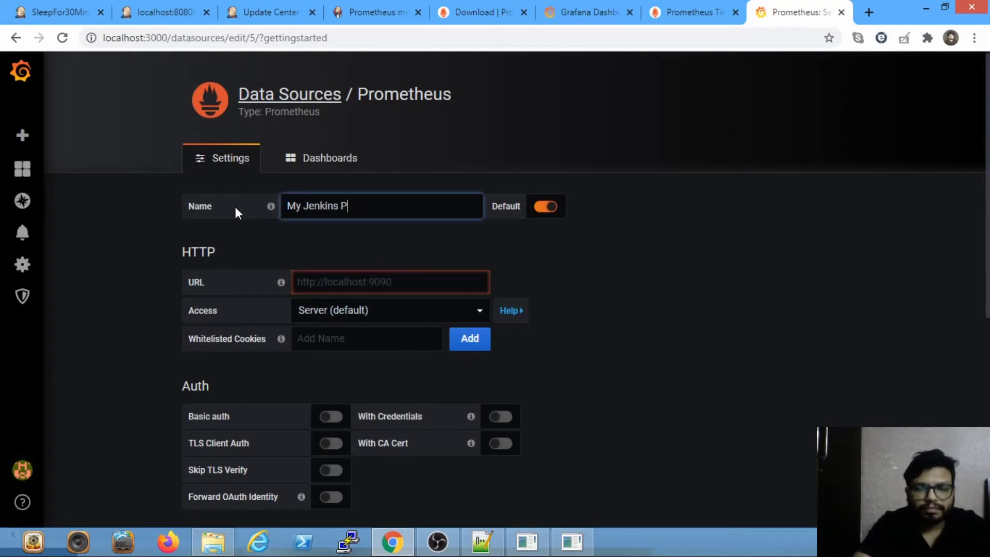
{"action": "type", "text": "romotheus"}
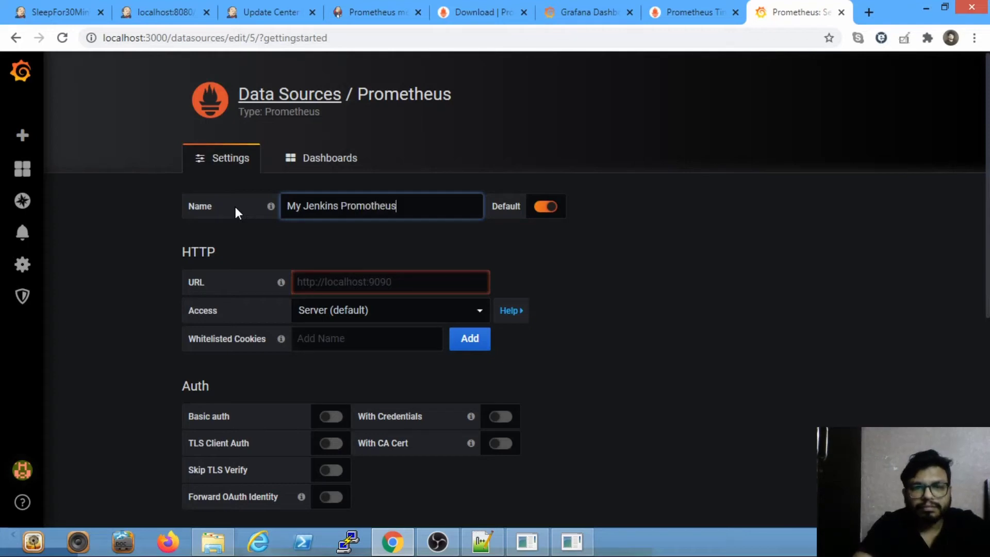
{"action": "left_click", "coordinate": [304, 282]}
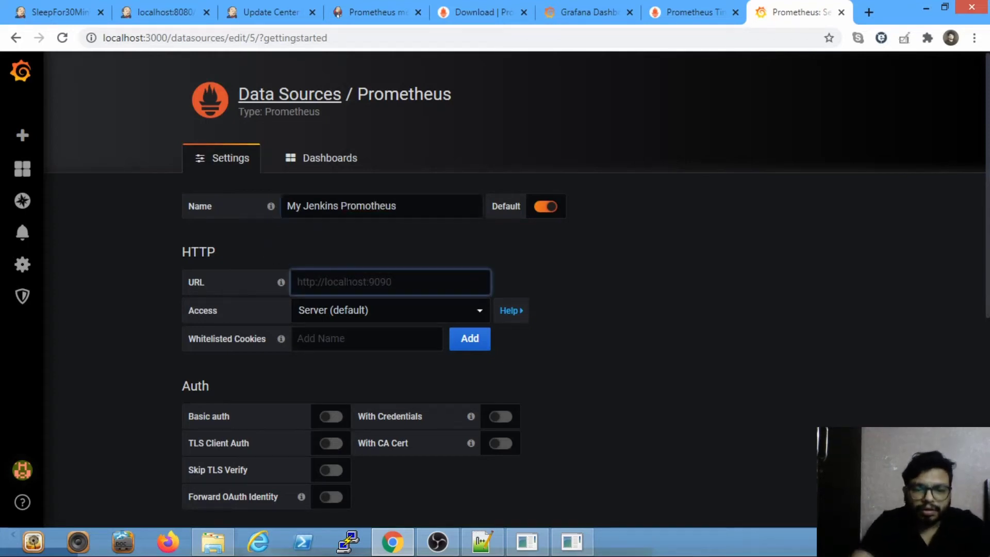
{"action": "type", "text": "http"}
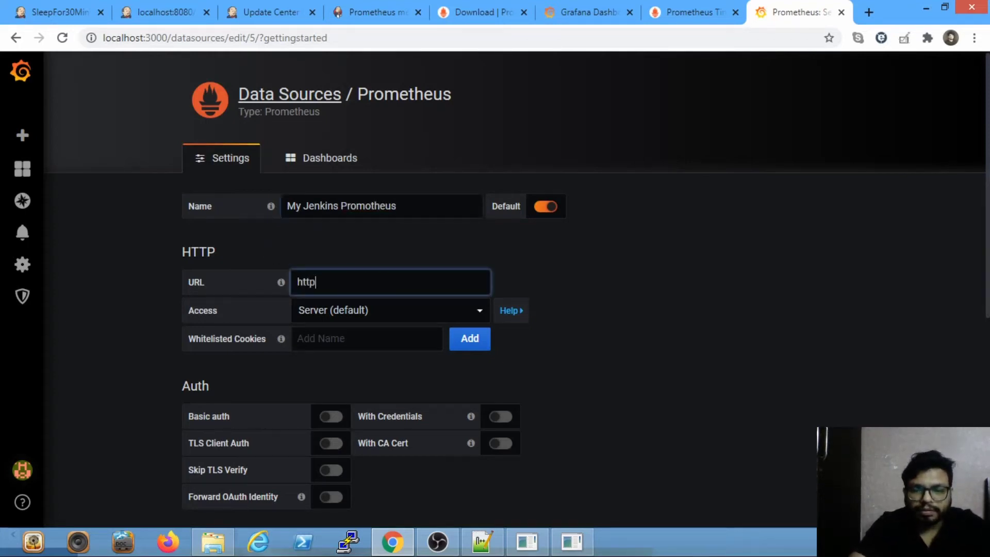
{"action": "type", "text": "://loc"}
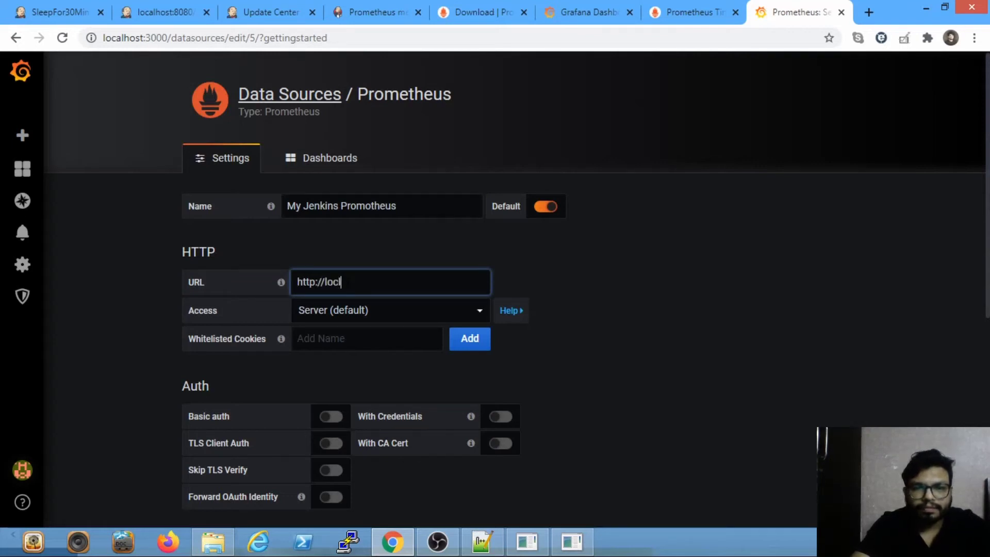
{"action": "type", "text": "alhost:9090"}
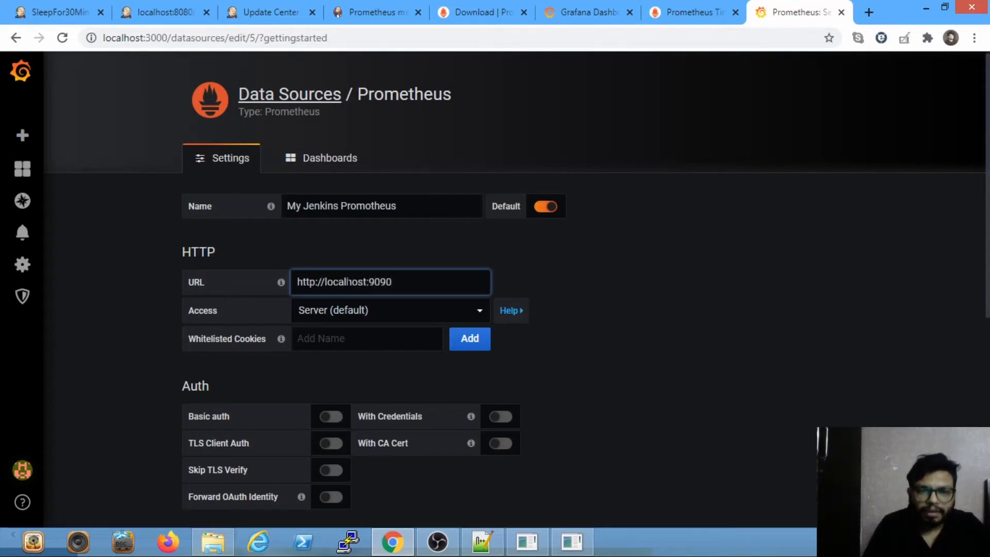
{"action": "scroll", "coordinate": [875, 336], "scroll_direction": "down", "scroll_amount": 7}
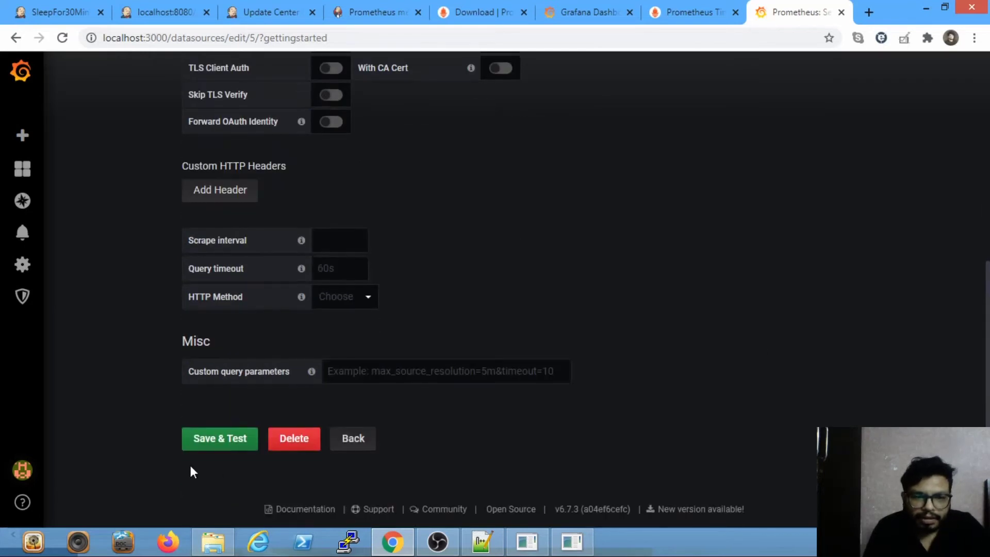
{"action": "left_click", "coordinate": [213, 442]}
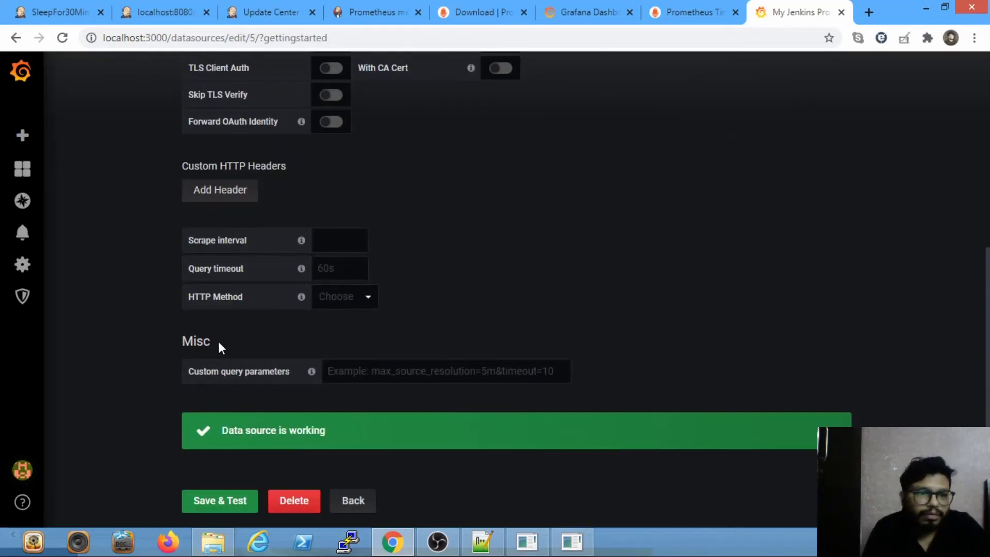
Step: View the blank new dashboard page, then open Grafana's dashboard import page instead
{"action": "scroll", "coordinate": [51, 184], "scroll_direction": "up", "scroll_amount": 6}
{"action": "mouse_move", "coordinate": [23, 138]}
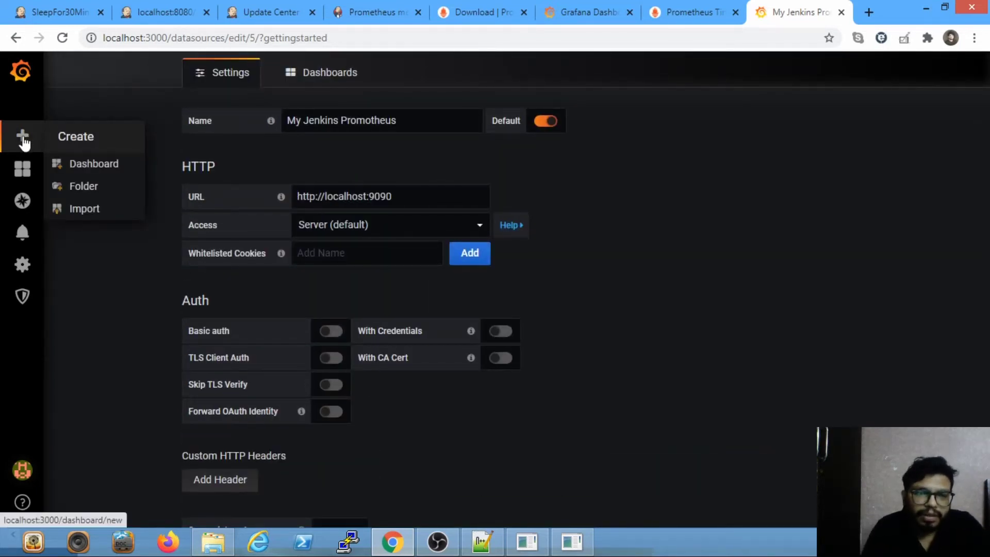
{"action": "left_click", "coordinate": [96, 166]}
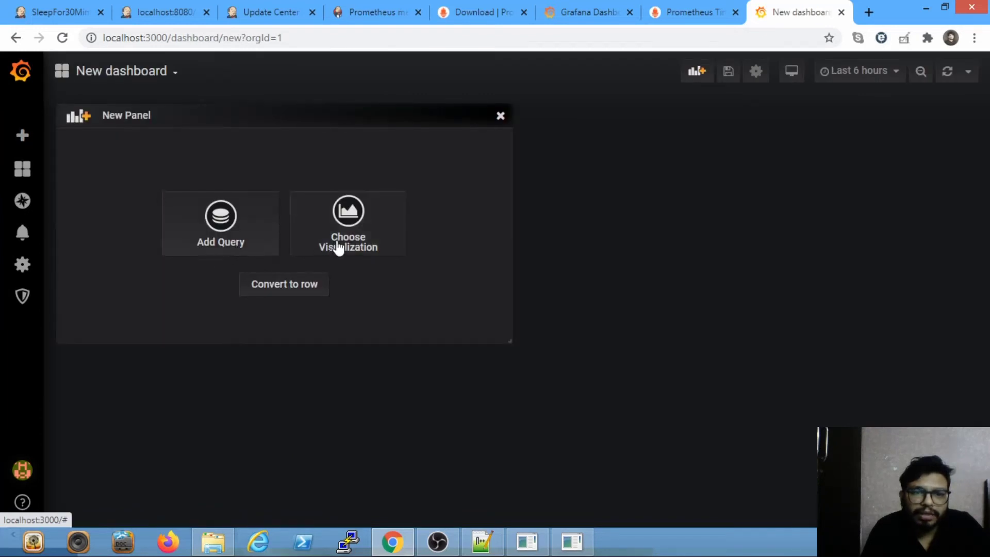
{"action": "mouse_move", "coordinate": [19, 137]}
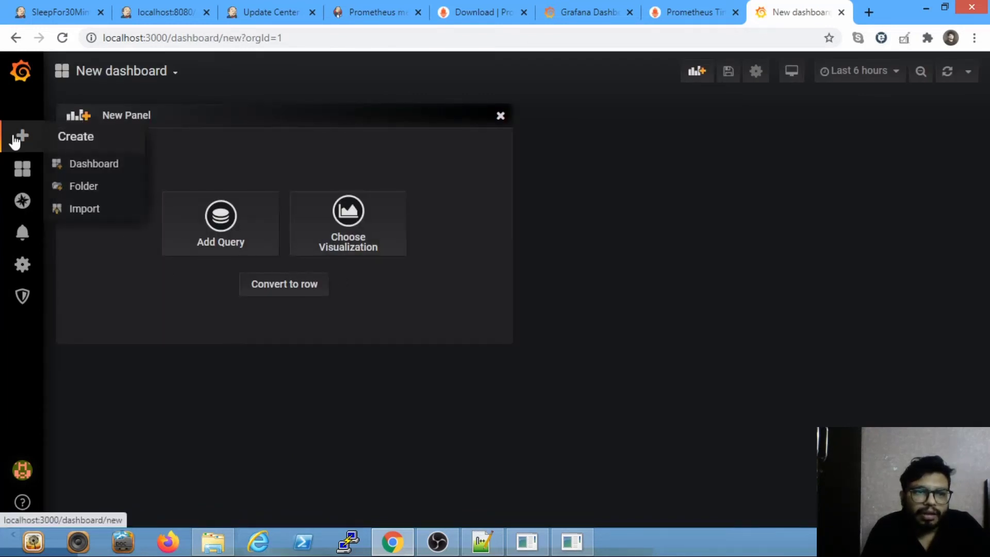
{"action": "left_click", "coordinate": [84, 209]}
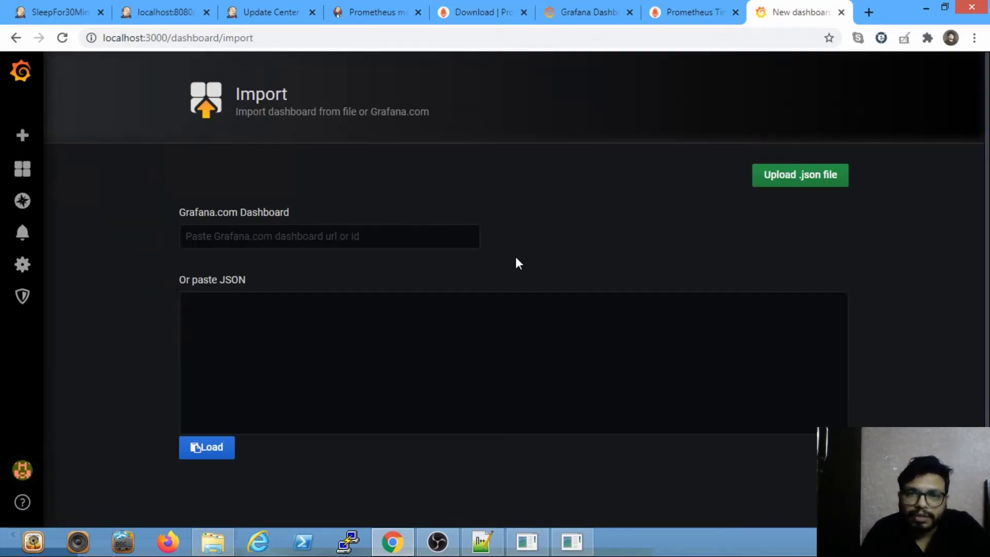
Step: On the Grafana Labs site, browse the community dashboards filtered by "jenkins" for one based on Prometheus
{"action": "left_click", "coordinate": [592, 10]}
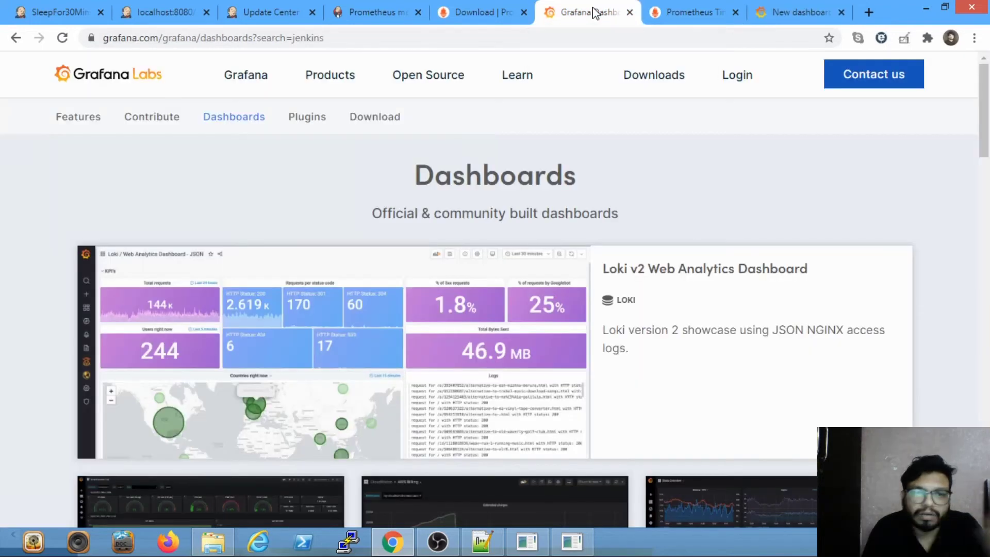
{"action": "left_click", "coordinate": [248, 138]}
{"action": "scroll", "coordinate": [44, 214], "scroll_direction": "down", "scroll_amount": 1}
{"action": "scroll", "coordinate": [55, 206], "scroll_direction": "down", "scroll_amount": 10}
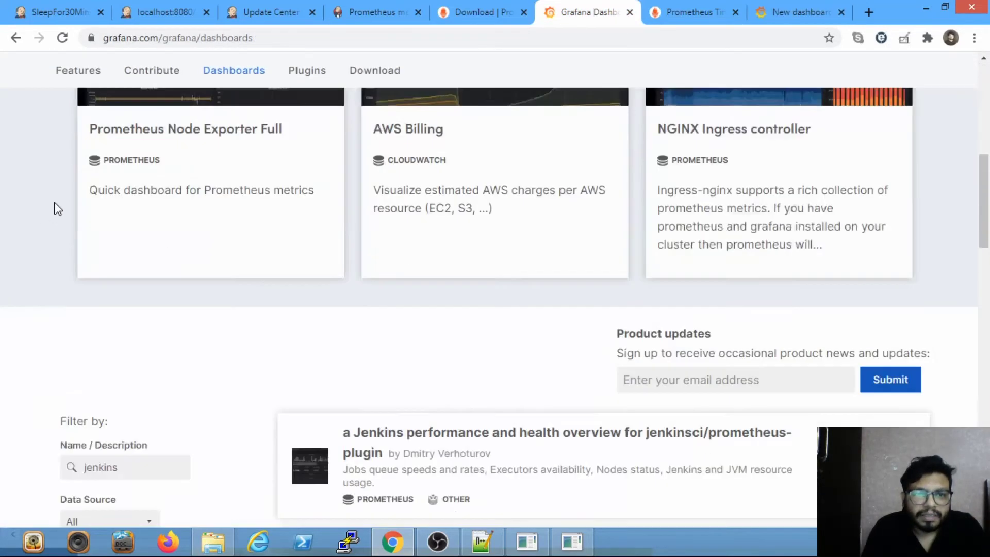
{"action": "left_click", "coordinate": [150, 136]}
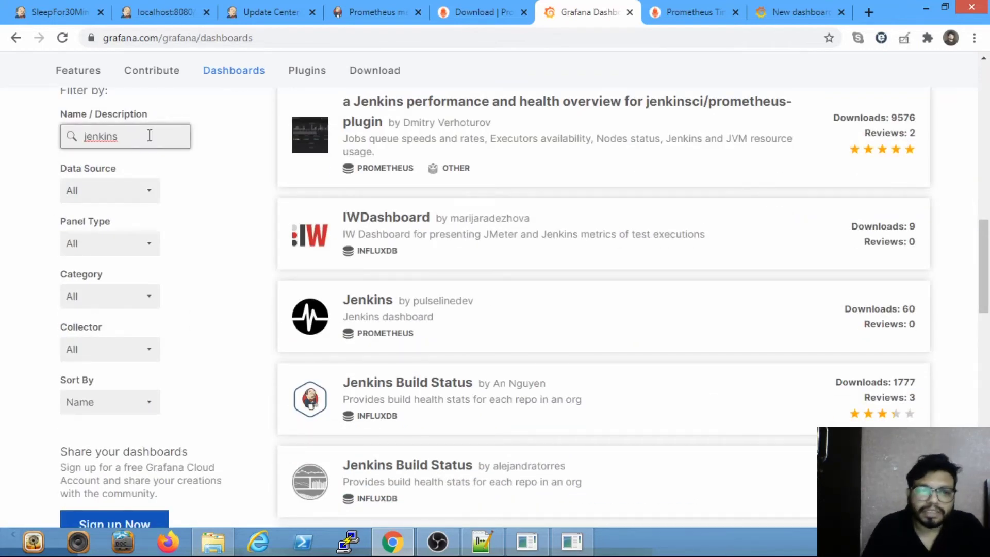
{"action": "scroll", "coordinate": [184, 149], "scroll_direction": "up", "scroll_amount": 2}
{"action": "scroll", "coordinate": [439, 253], "scroll_direction": "down", "scroll_amount": 5}
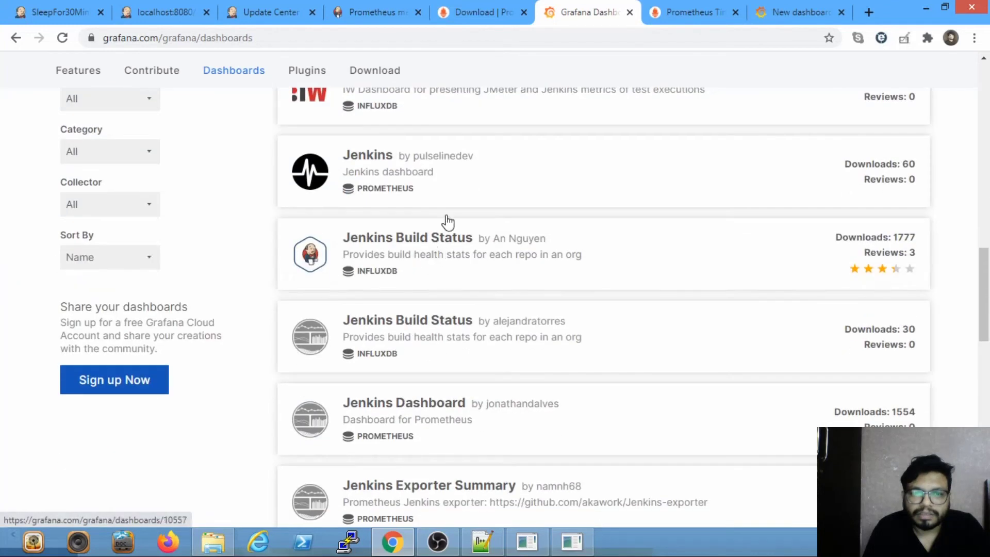
{"action": "scroll", "coordinate": [464, 222], "scroll_direction": "up", "scroll_amount": 4}
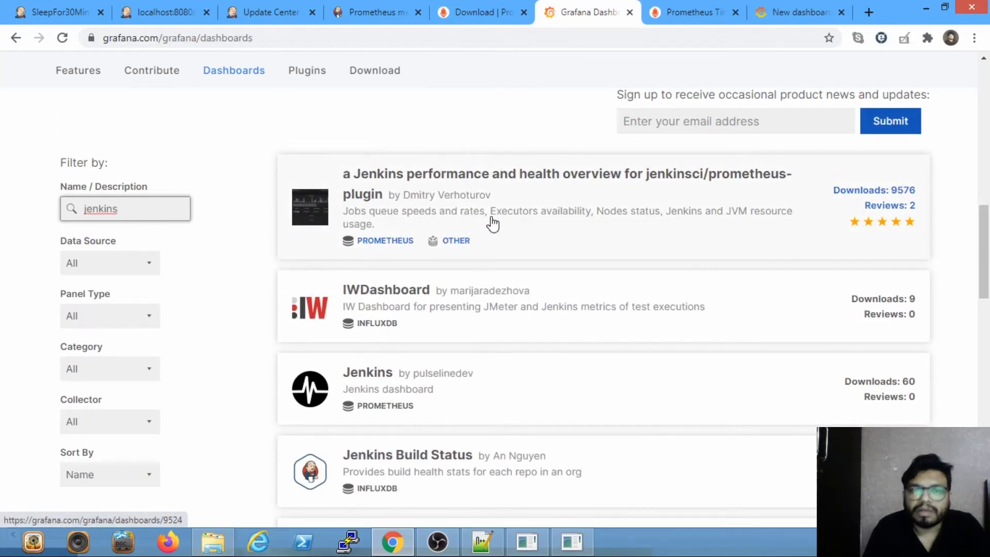
Step: Open the dashboard "a Jenkins performance and health overview for jenkinsci/prometheus-plugin" and copy its ID, 9524
{"action": "left_click", "coordinate": [557, 186]}
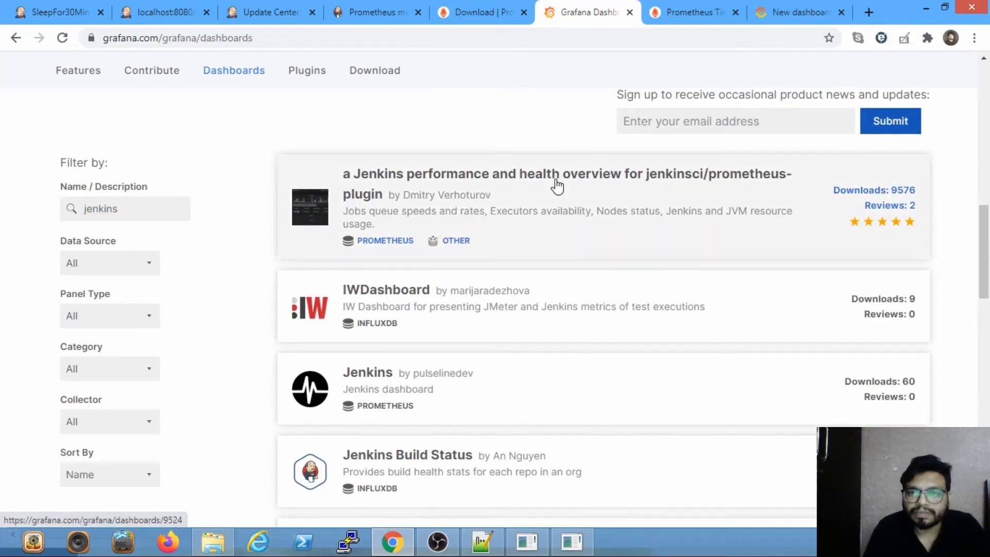
{"action": "scroll", "coordinate": [567, 217], "scroll_direction": "down", "scroll_amount": 4}
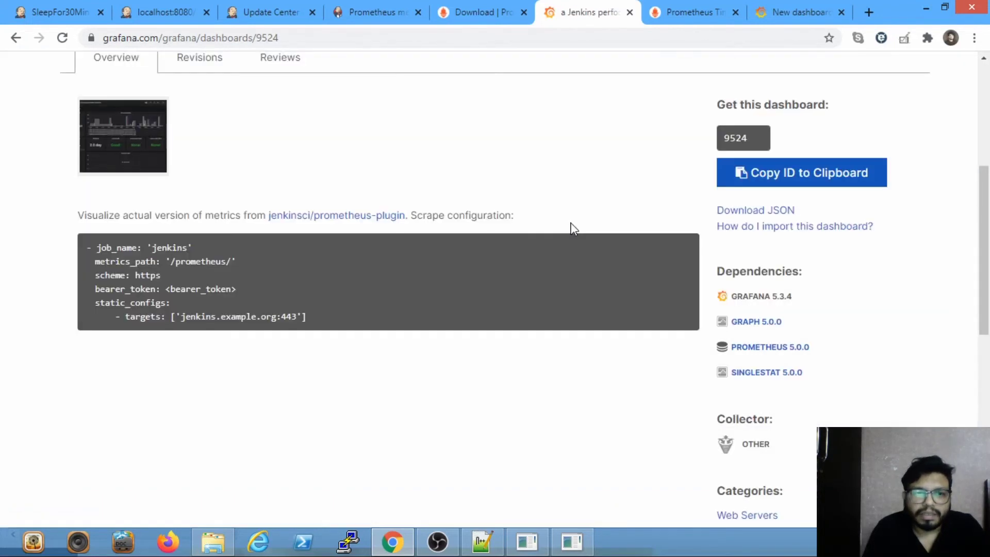
{"action": "scroll", "coordinate": [572, 227], "scroll_direction": "up", "scroll_amount": 3}
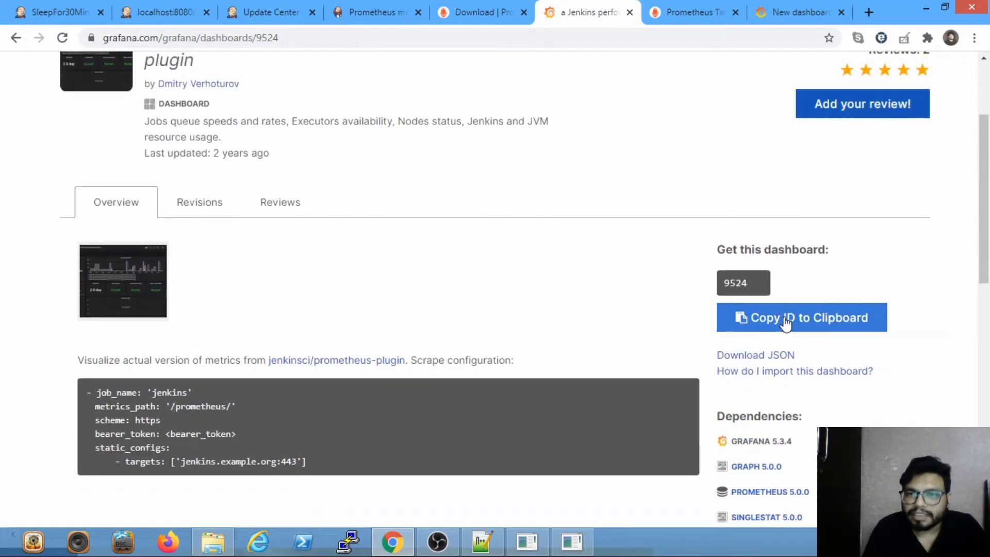
{"action": "left_click", "coordinate": [786, 323]}
Step: On the local Grafana import page, enter 9524 as the Grafana.com dashboard ID and load it
{"action": "left_click", "coordinate": [794, 12]}
{"action": "left_click", "coordinate": [369, 242]}
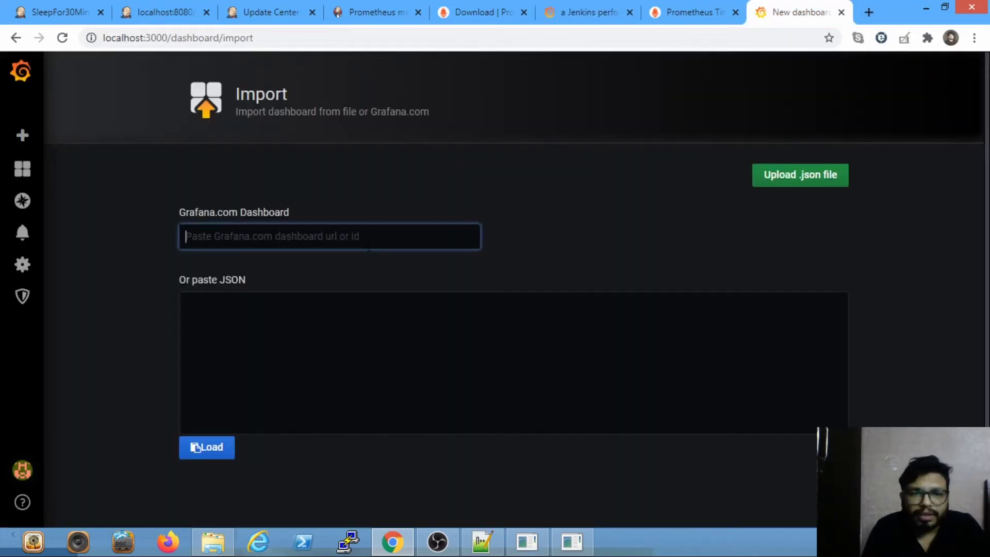
{"action": "key", "text": "ctrl+v"}
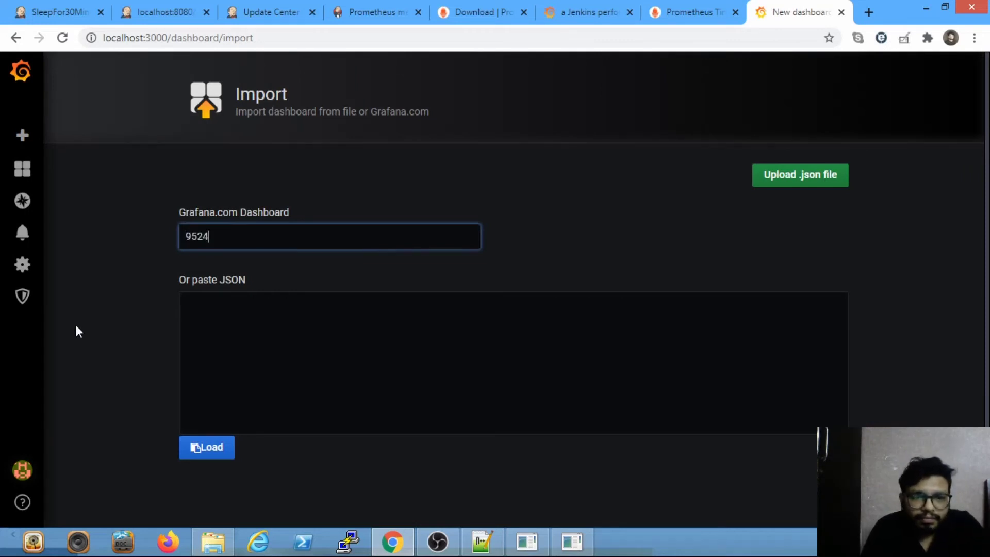
{"action": "left_click", "coordinate": [103, 332]}
{"action": "left_click", "coordinate": [209, 448]}
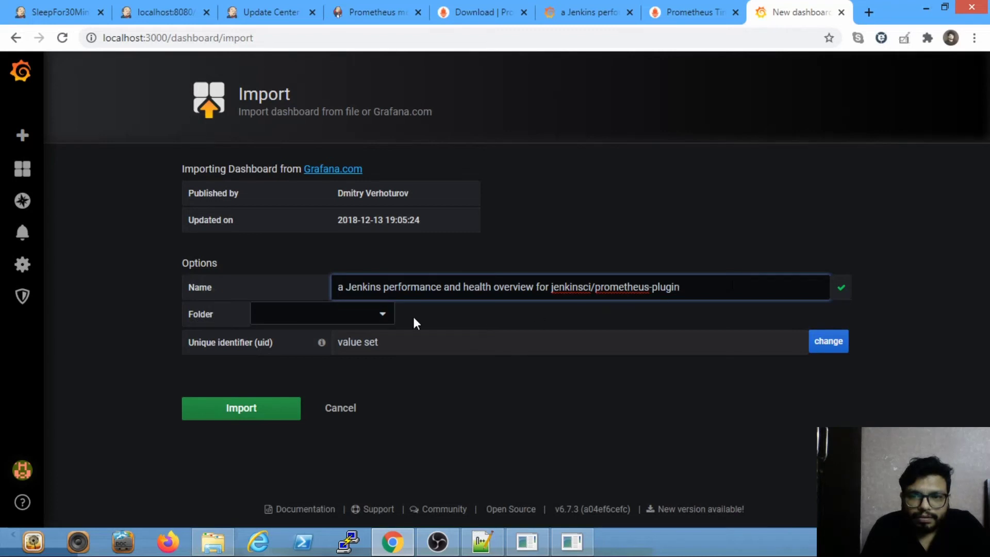
Step: Set the dashboard's folder to General and import the Jenkins performance and health overview dashboard
{"action": "left_click", "coordinate": [308, 314]}
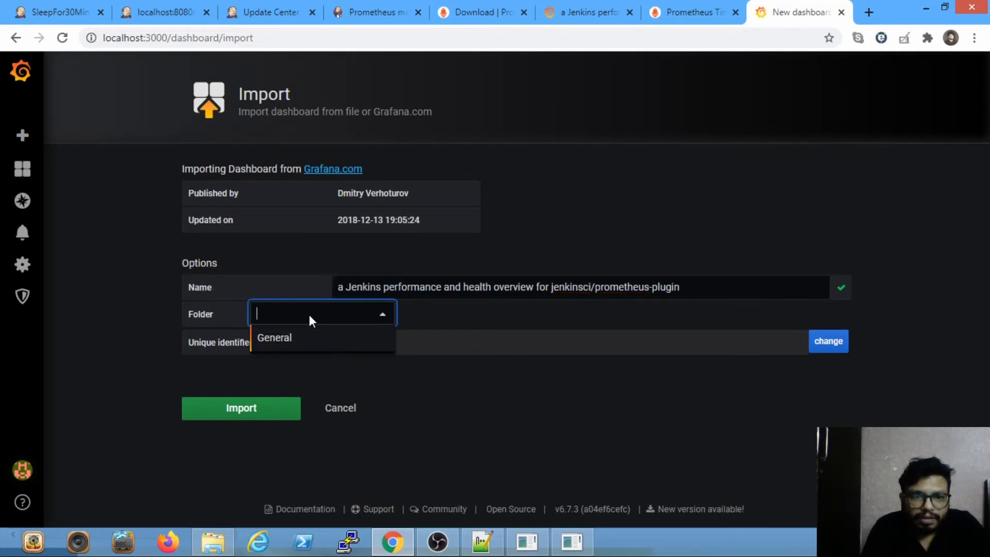
{"action": "left_click", "coordinate": [300, 340]}
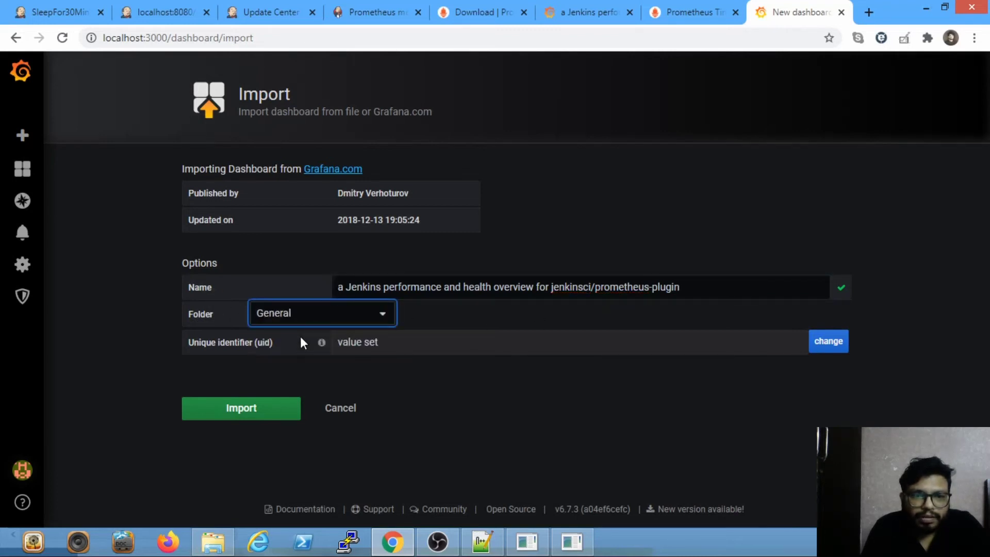
{"action": "left_click", "coordinate": [272, 417]}
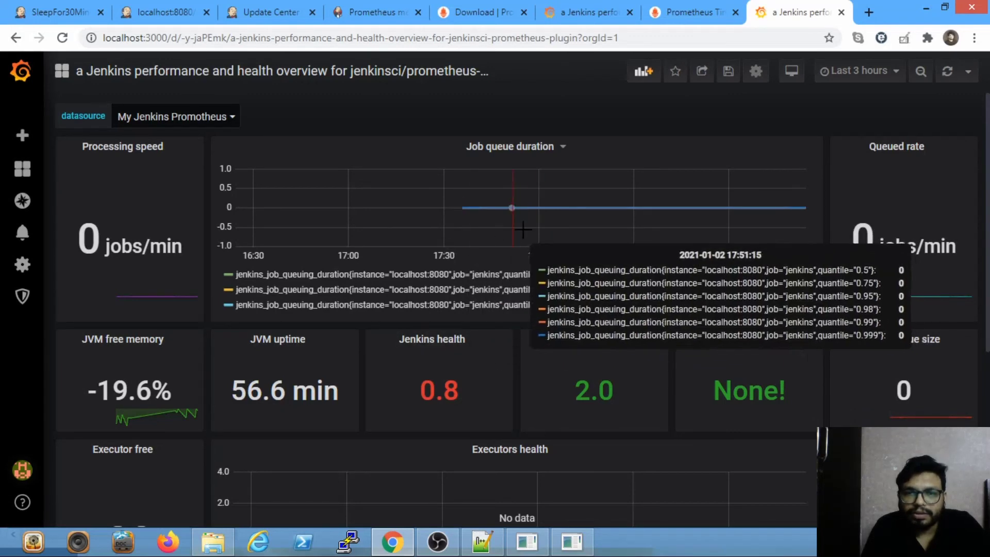
Step: Look through the imported dashboard's panels, from processing speed and job queue duration down to executors and resource usage
{"action": "scroll", "coordinate": [271, 373], "scroll_direction": "down", "scroll_amount": 5}
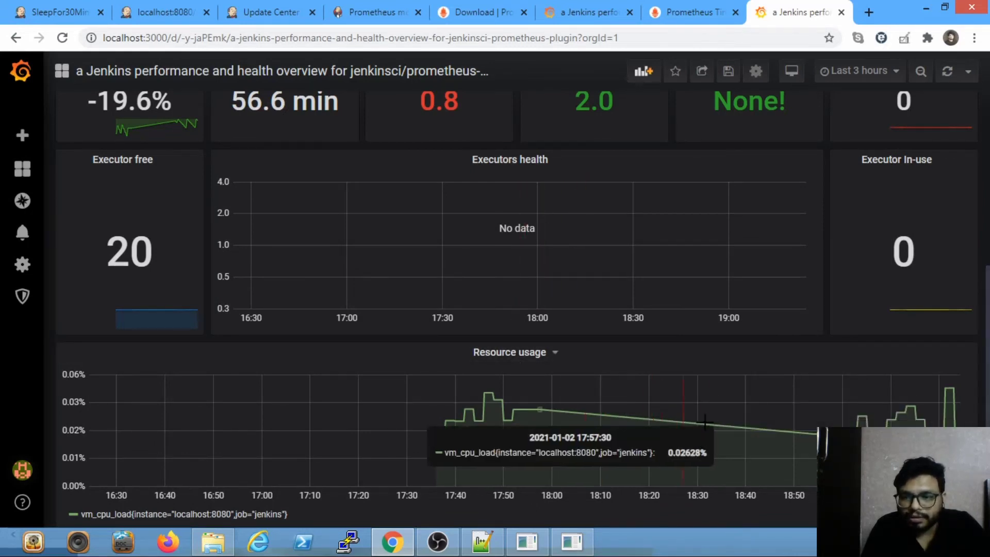
{"action": "scroll", "coordinate": [732, 424], "scroll_direction": "up", "scroll_amount": 4}
{"action": "scroll", "coordinate": [733, 423], "scroll_direction": "up", "scroll_amount": 2}
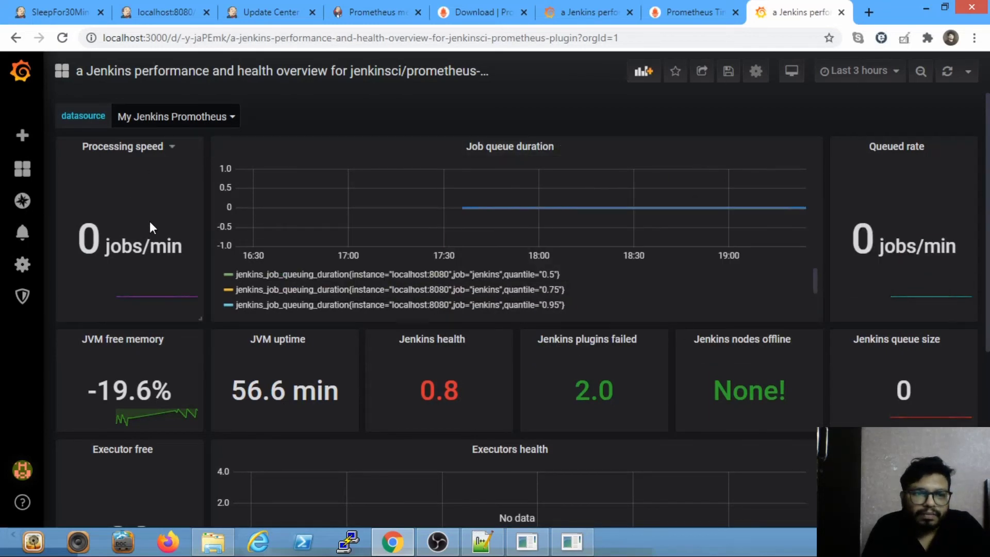
{"action": "scroll", "coordinate": [147, 221], "scroll_direction": "down", "scroll_amount": 2}
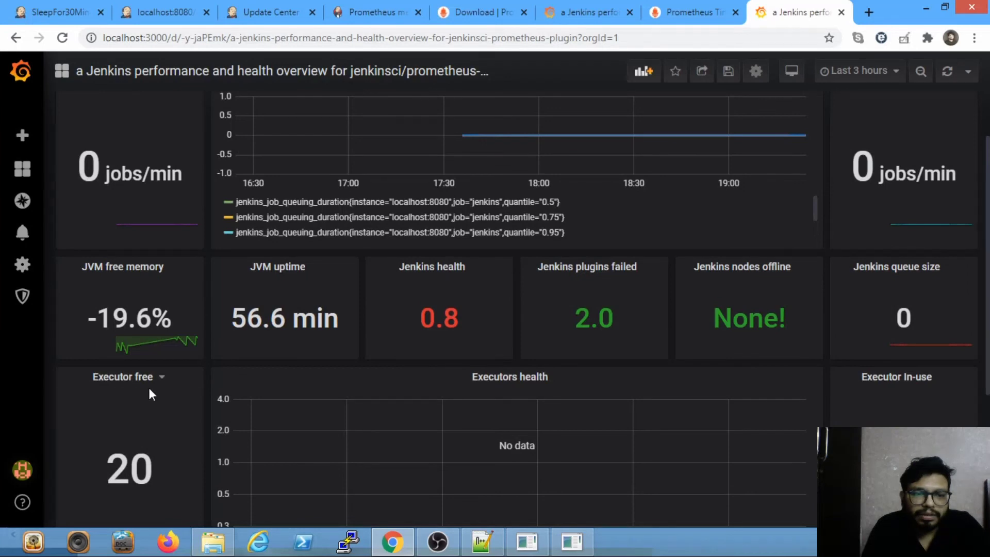
{"action": "scroll", "coordinate": [148, 394], "scroll_direction": "down", "scroll_amount": 4}
{"action": "scroll", "coordinate": [412, 330], "scroll_direction": "up", "scroll_amount": 6}
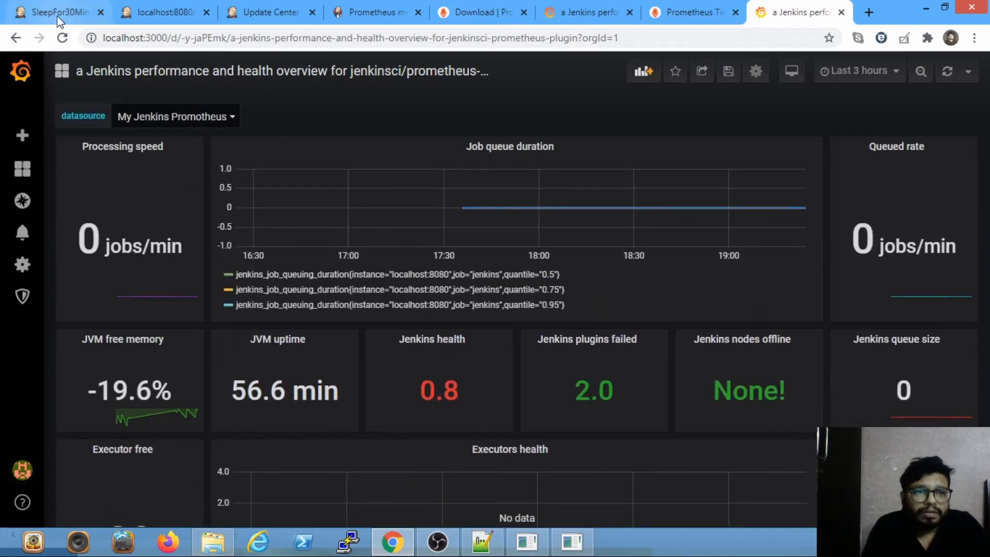
Step: Switch to the Jenkins project SleepFor30Min, start a new build and reload the project page to check its build history
{"action": "left_click", "coordinate": [57, 15]}
{"action": "scroll", "coordinate": [199, 161], "scroll_direction": "up", "scroll_amount": 6}
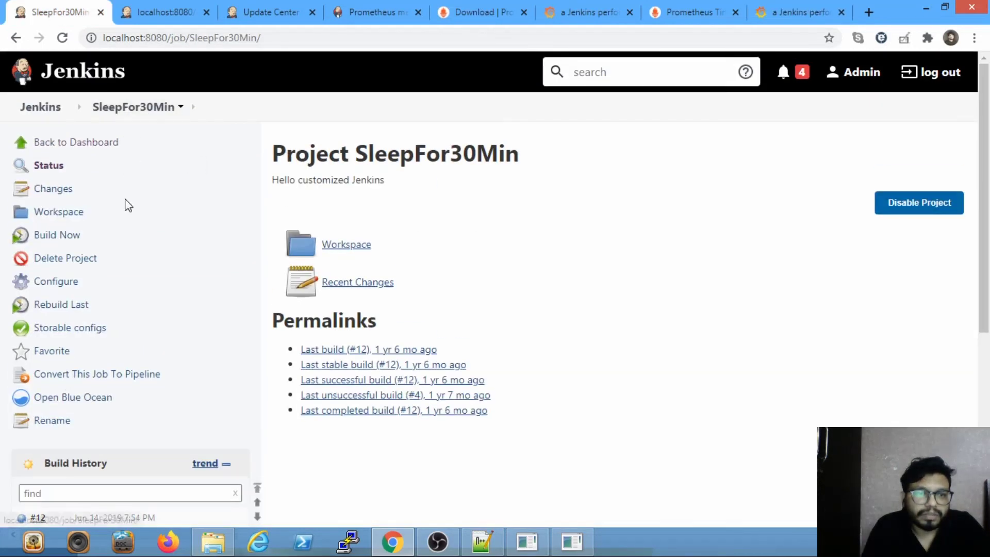
{"action": "left_click", "coordinate": [57, 236]}
{"action": "left_click", "coordinate": [135, 108]}
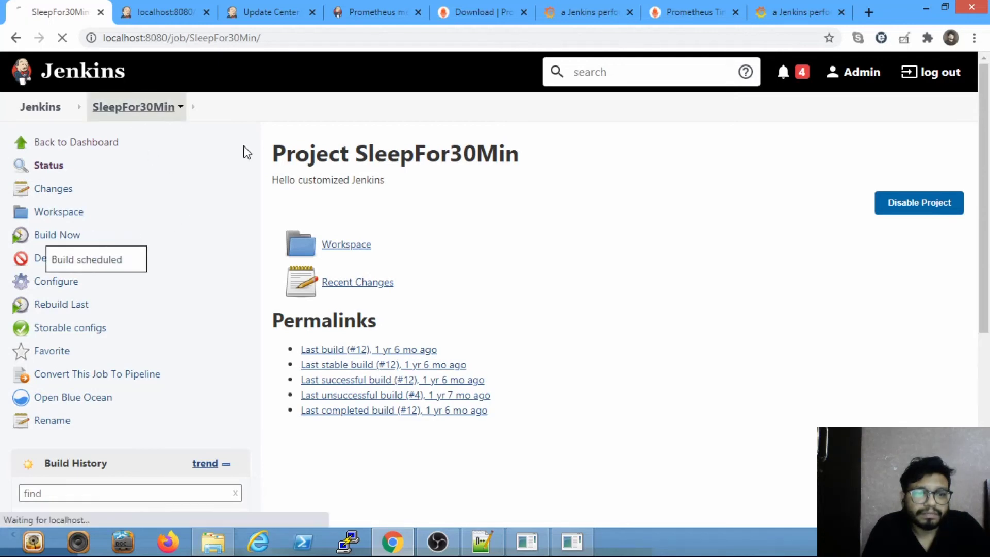
{"action": "scroll", "coordinate": [167, 187], "scroll_direction": "down", "scroll_amount": 4}
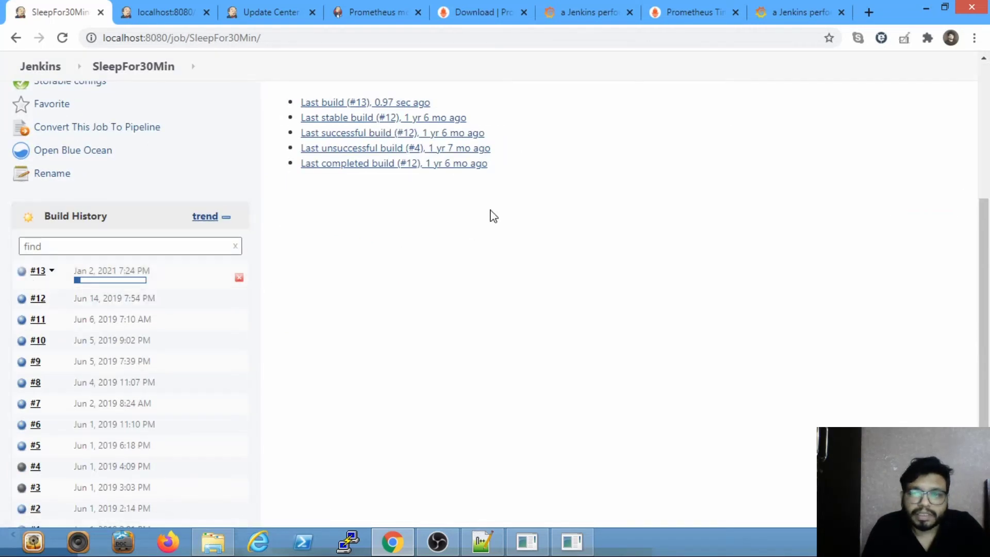
Step: Return to the Grafana Jenkins dashboard and compare its free and in-use executor panels with the running SleepFor30Min build in Jenkins
{"action": "left_click", "coordinate": [784, 5]}
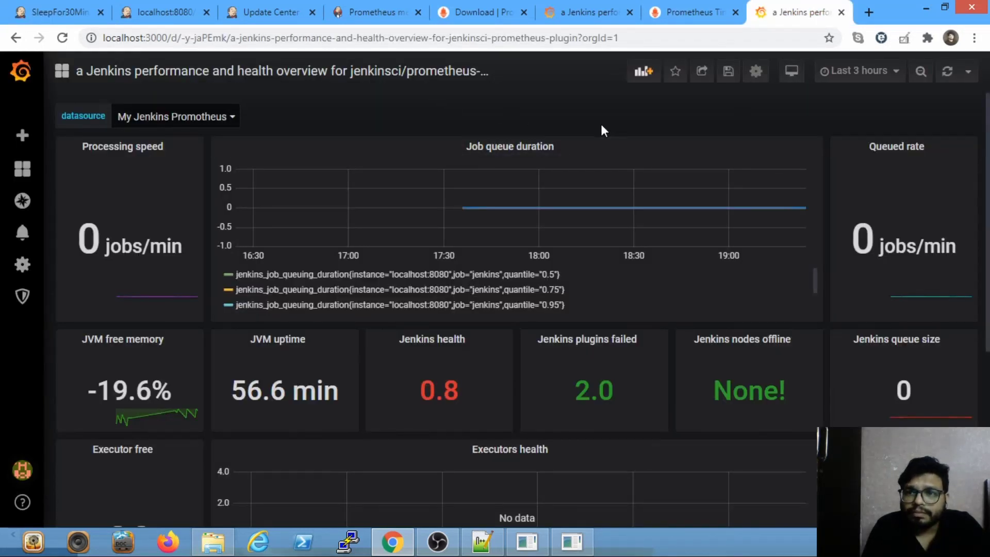
{"action": "scroll", "coordinate": [738, 122], "scroll_direction": "down", "scroll_amount": 2}
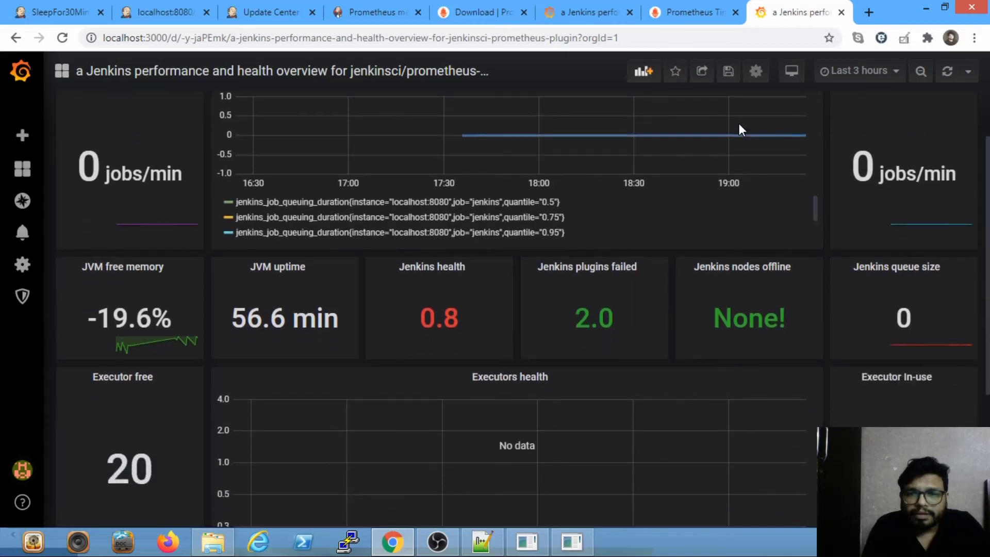
{"action": "scroll", "coordinate": [794, 103], "scroll_direction": "up", "scroll_amount": 2}
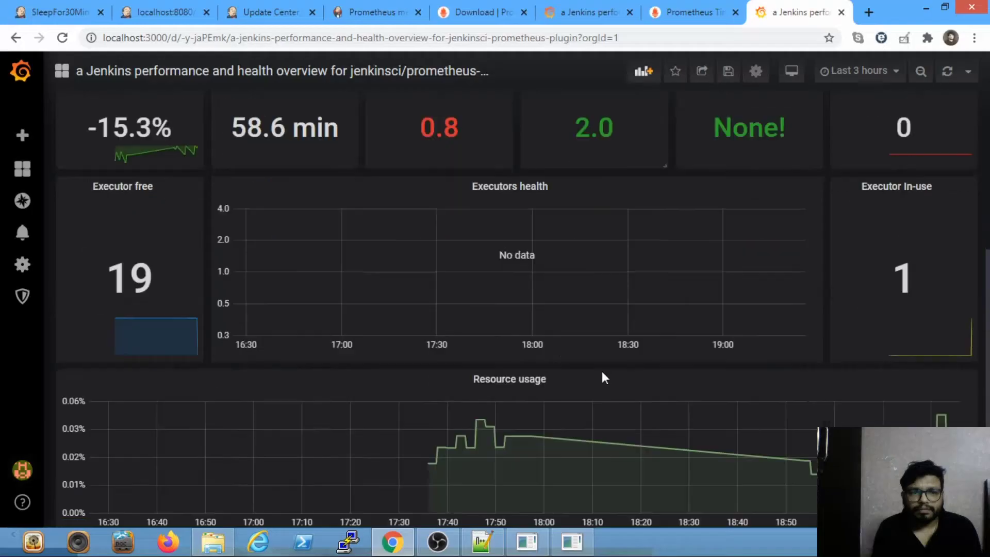
{"action": "scroll", "coordinate": [601, 370], "scroll_direction": "down", "scroll_amount": 1}
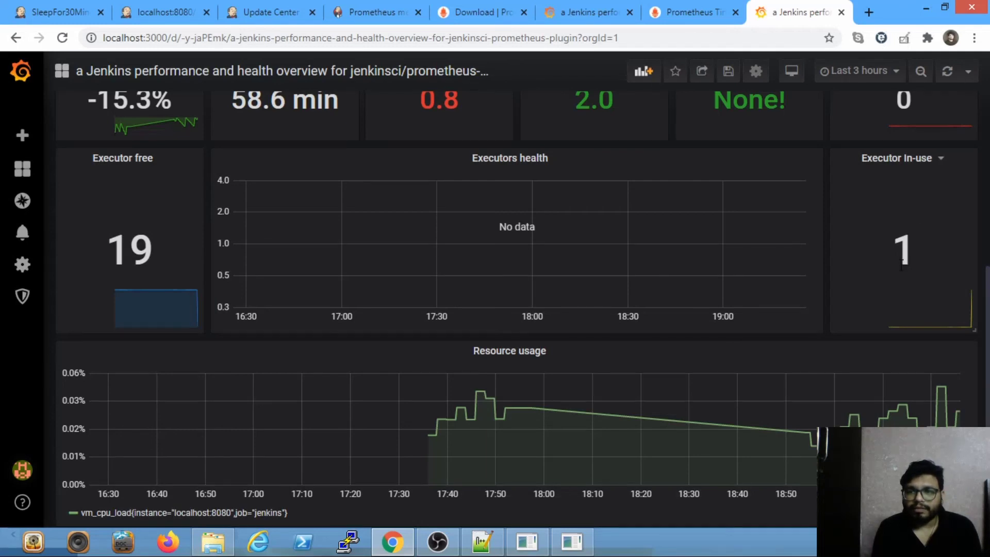
{"action": "scroll", "coordinate": [902, 263], "scroll_direction": "up", "scroll_amount": 5}
{"action": "left_click", "coordinate": [59, 12]}
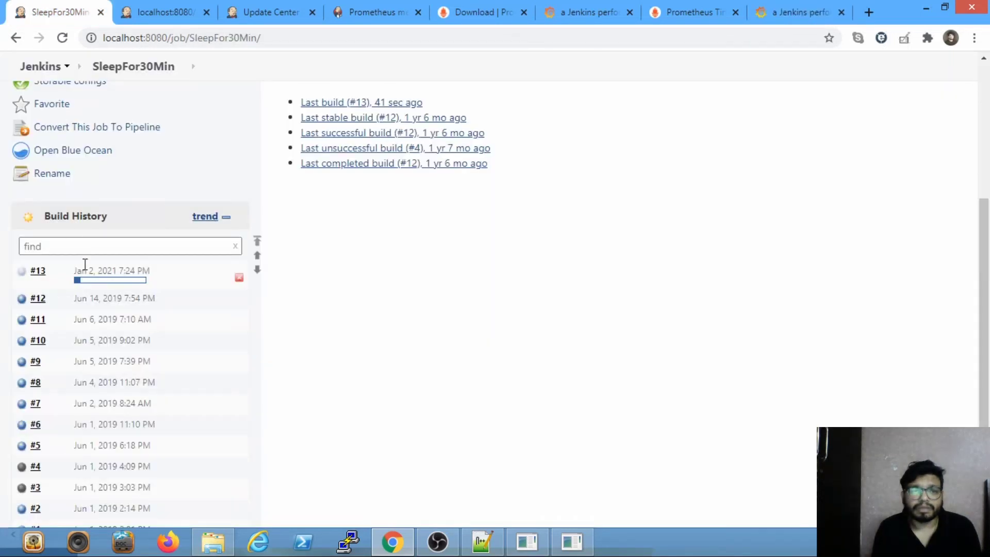
{"action": "left_click", "coordinate": [788, 11]}
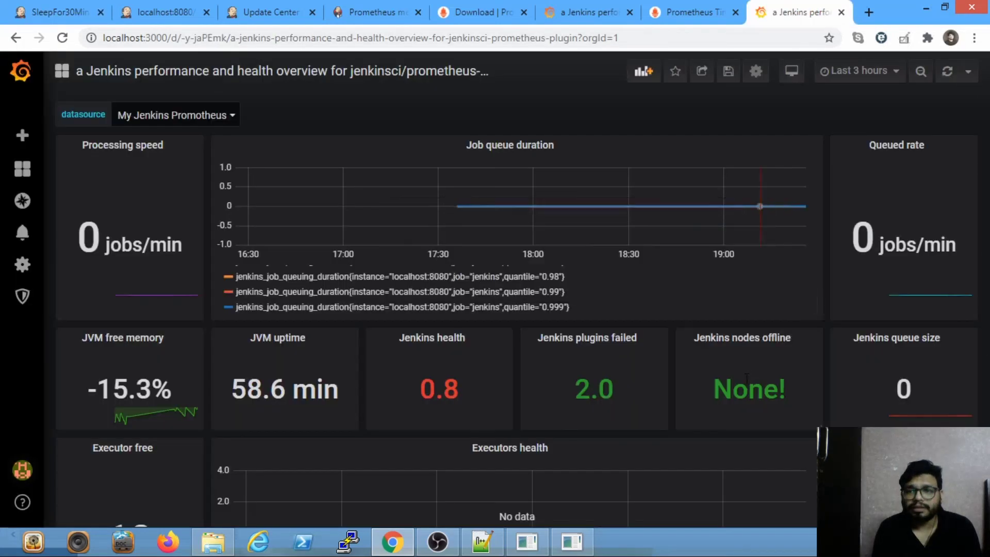
{"action": "scroll", "coordinate": [746, 377], "scroll_direction": "down", "scroll_amount": 5}
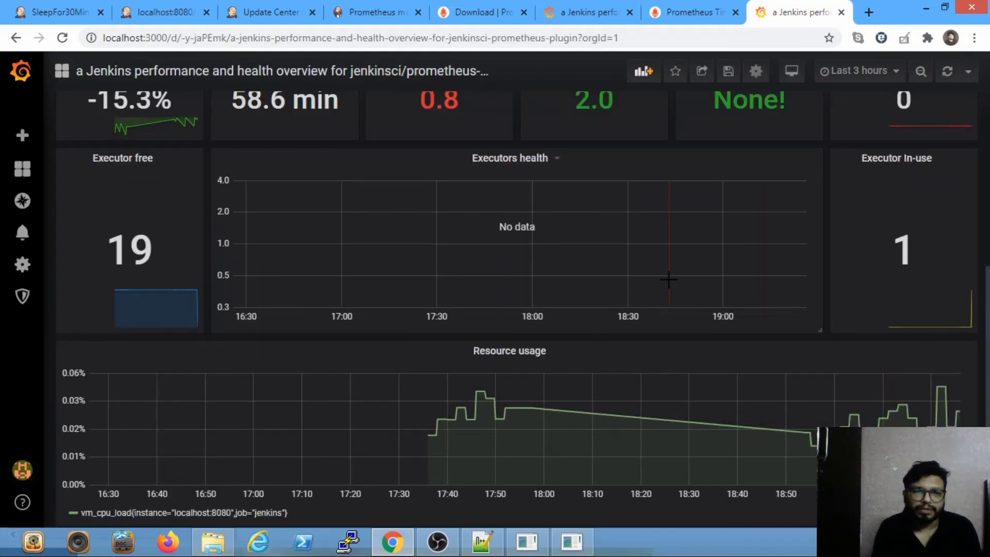
{"action": "scroll", "coordinate": [669, 276], "scroll_direction": "up", "scroll_amount": 5}
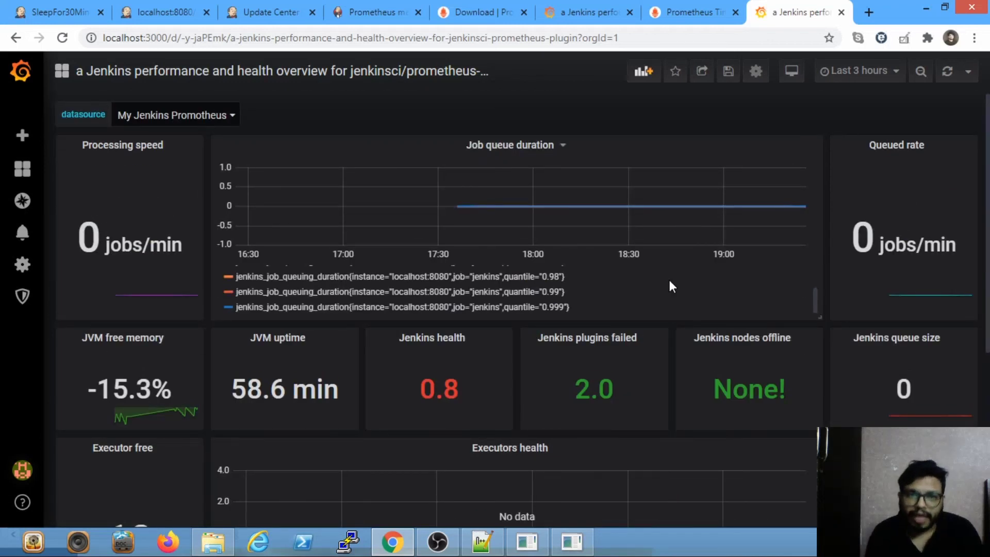